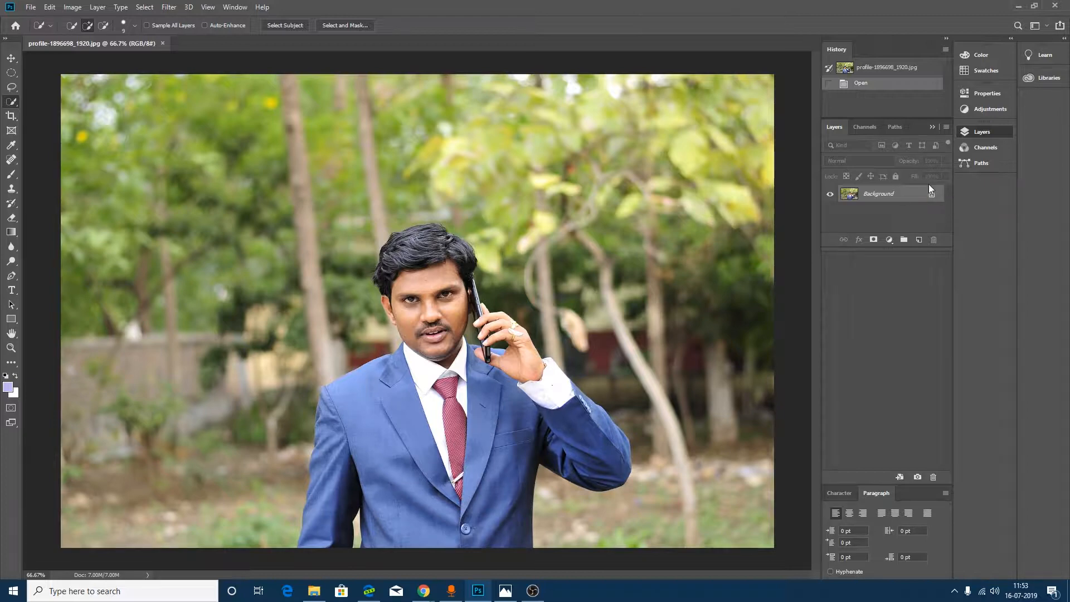
- Unlock the Background layer to convert it into a regular editable layer
left_click(870, 127)
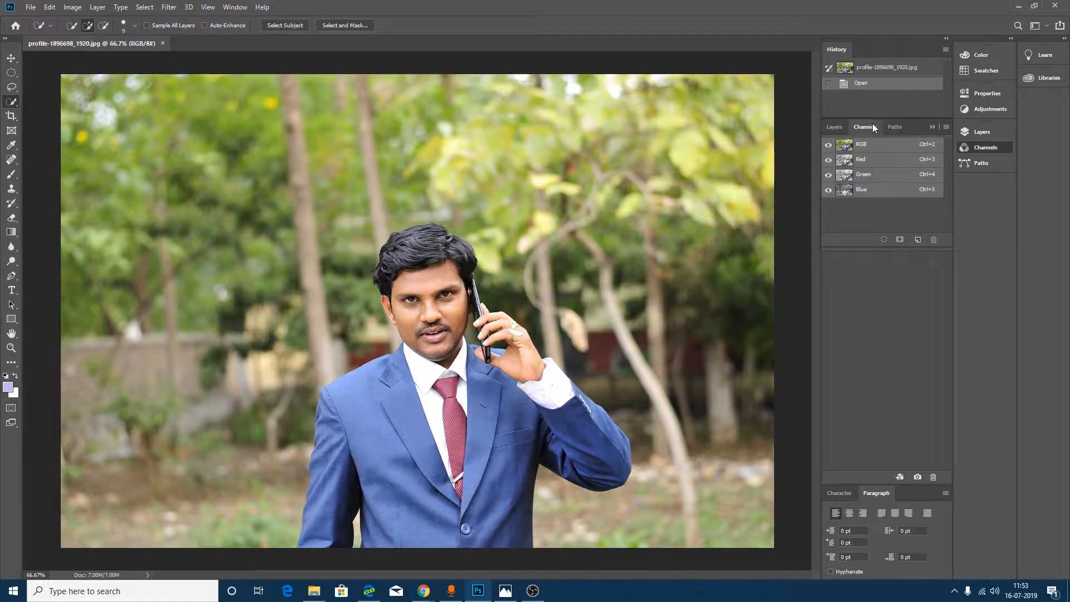
left_click(839, 127)
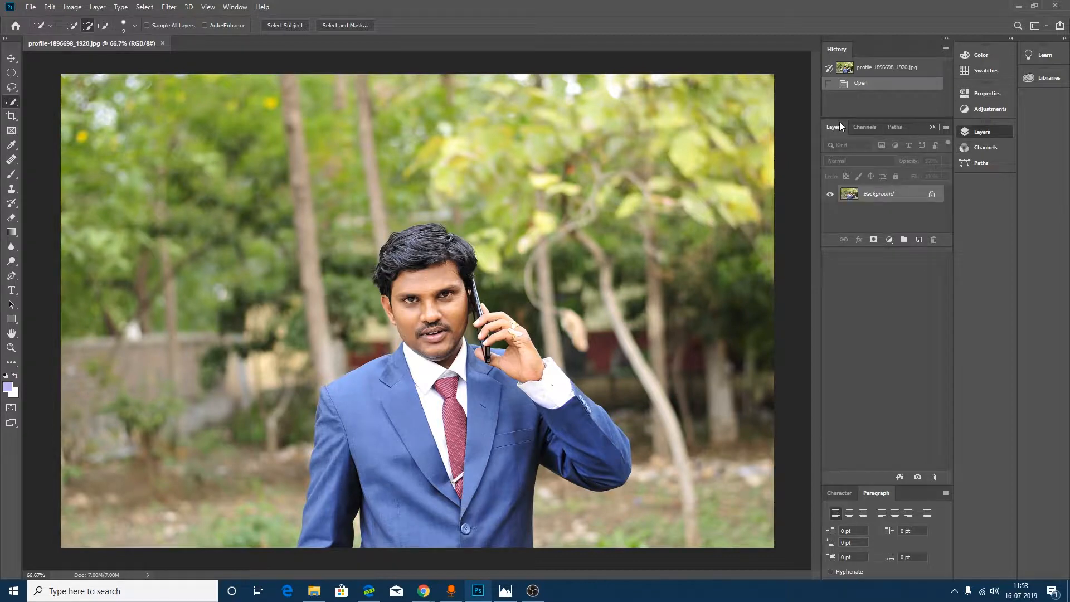
left_click(931, 196)
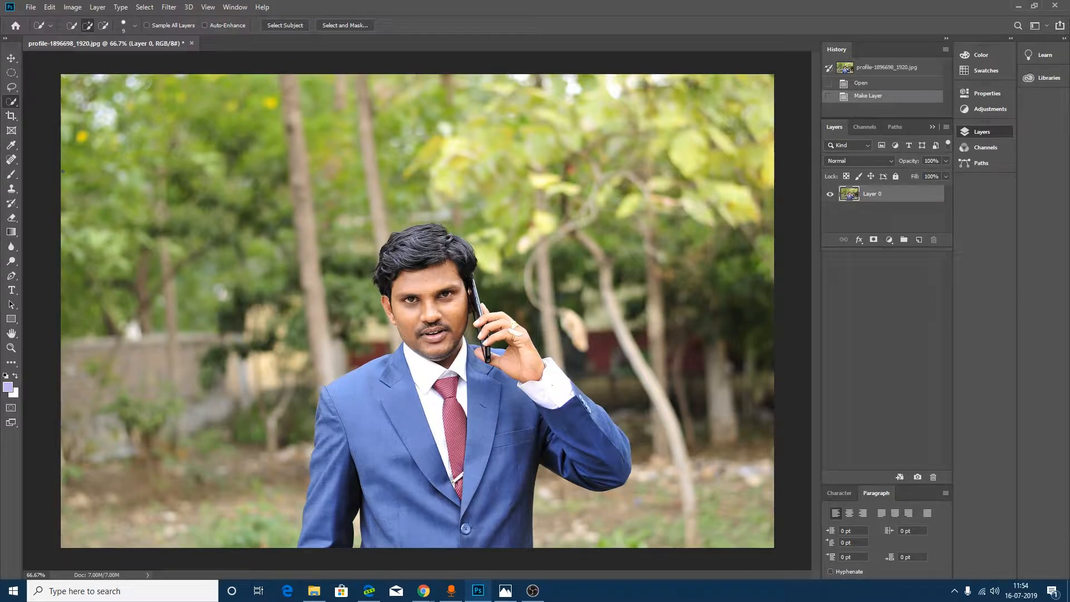
- Select the whole garden background around the man with the Quick Selection tool, using a 54 px brush
key("v")
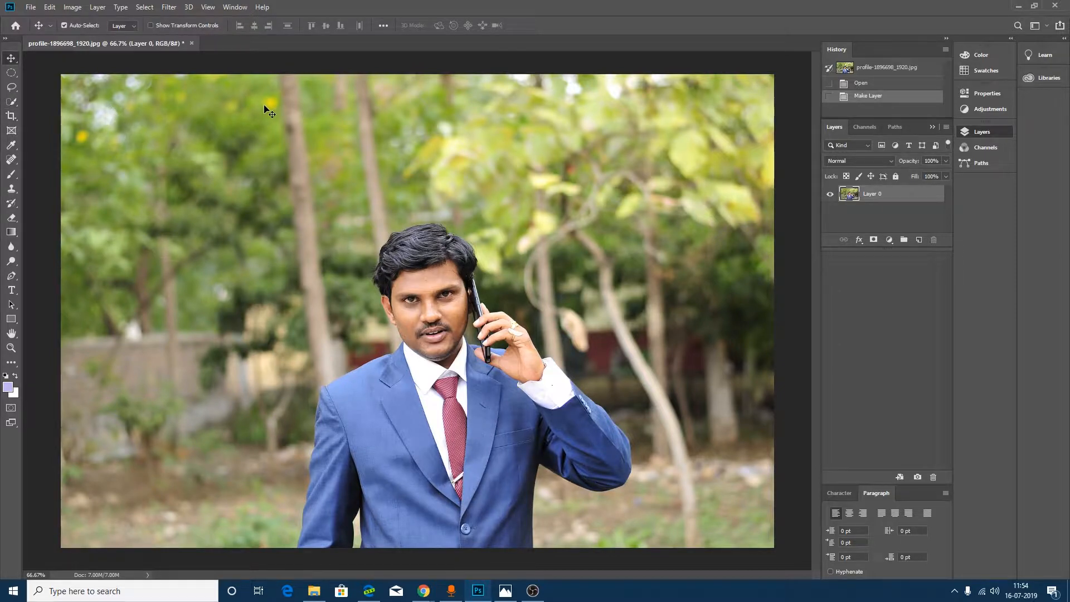
left_click(12, 103)
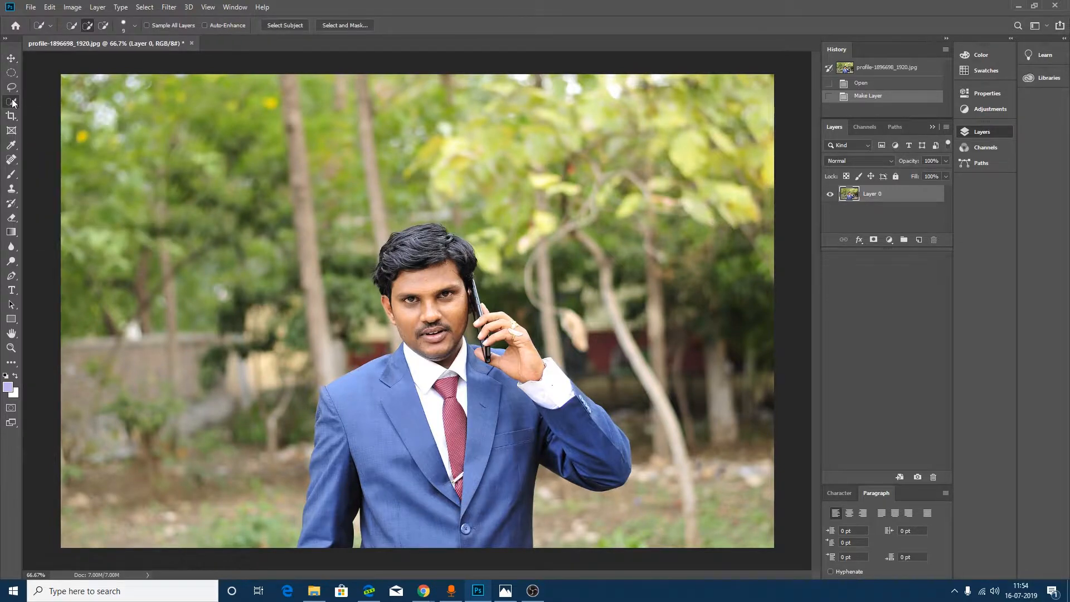
left_click(134, 25)
left_click(218, 137)
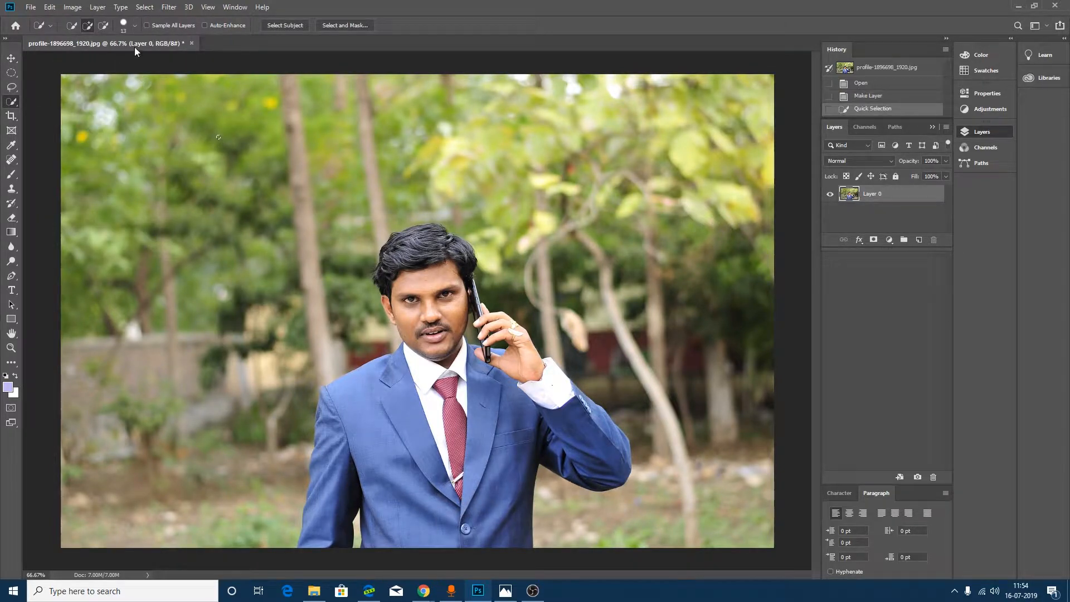
left_click(134, 27)
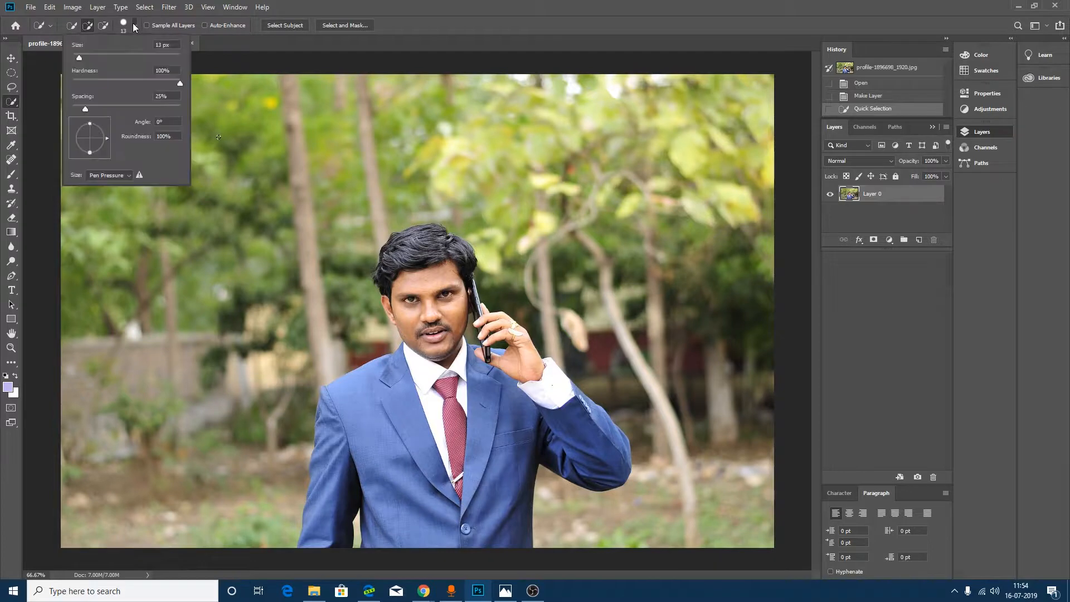
mouse_move(254, 101)
left_mouse_down()
mouse_move(392, 120)
mouse_move(293, 147)
mouse_move(241, 203)
mouse_move(168, 372)
mouse_move(270, 154)
mouse_move(416, 123)
mouse_move(534, 115)
mouse_move(654, 163)
mouse_move(697, 276)
left_mouse_up()
left_click_drag(735, 426, 727, 524)
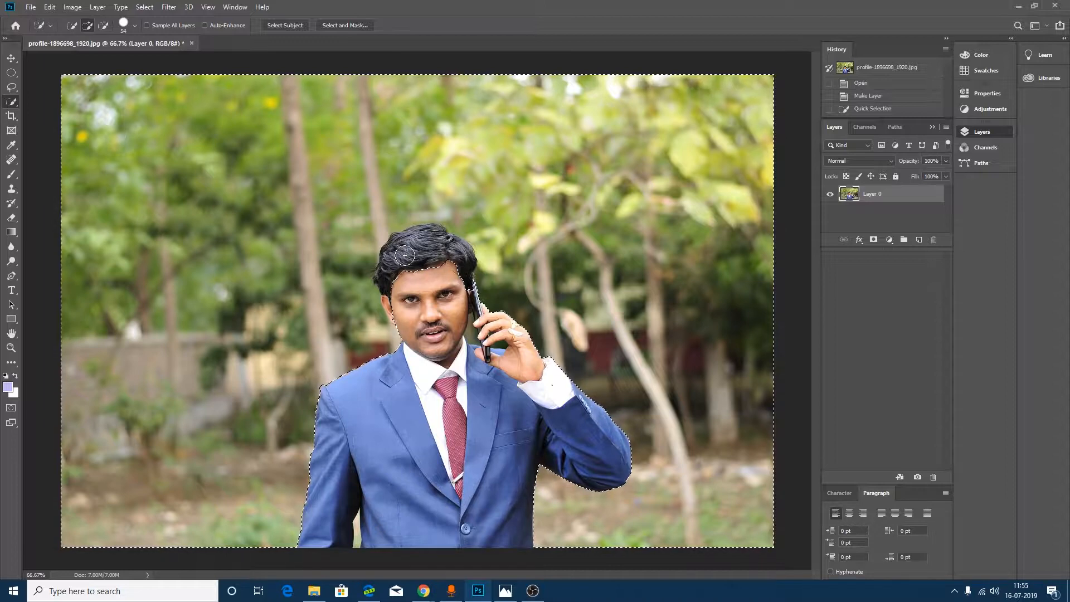
- Reduce the Quick Selection brush to 11 px and subtract the man's hair from the background selection
left_click(134, 25)
left_click_drag(87, 51, 75, 54)
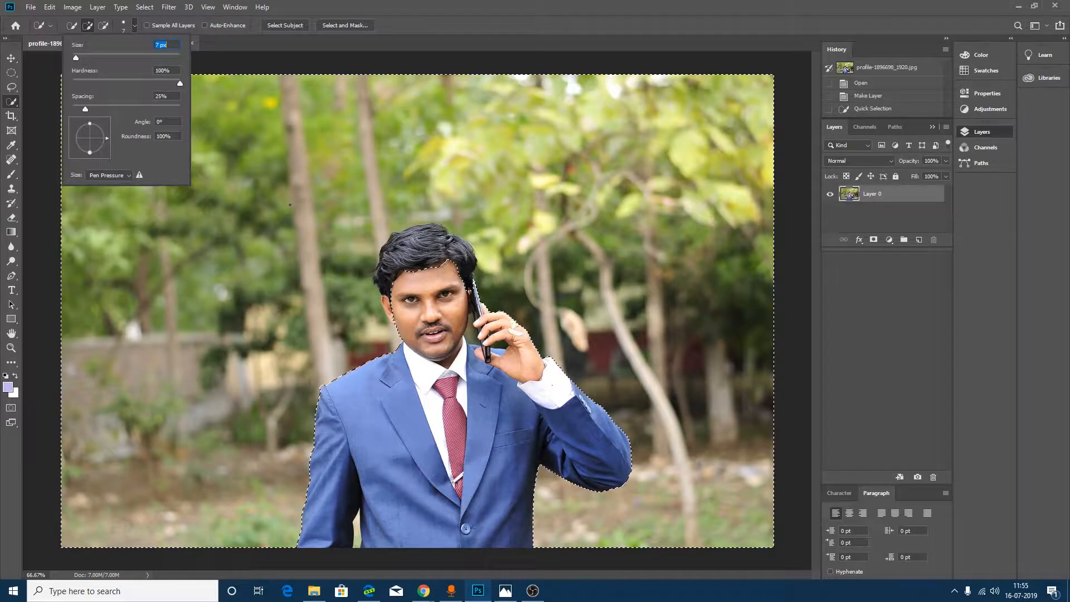
left_click_drag(78, 54, 80, 55)
left_click(102, 27)
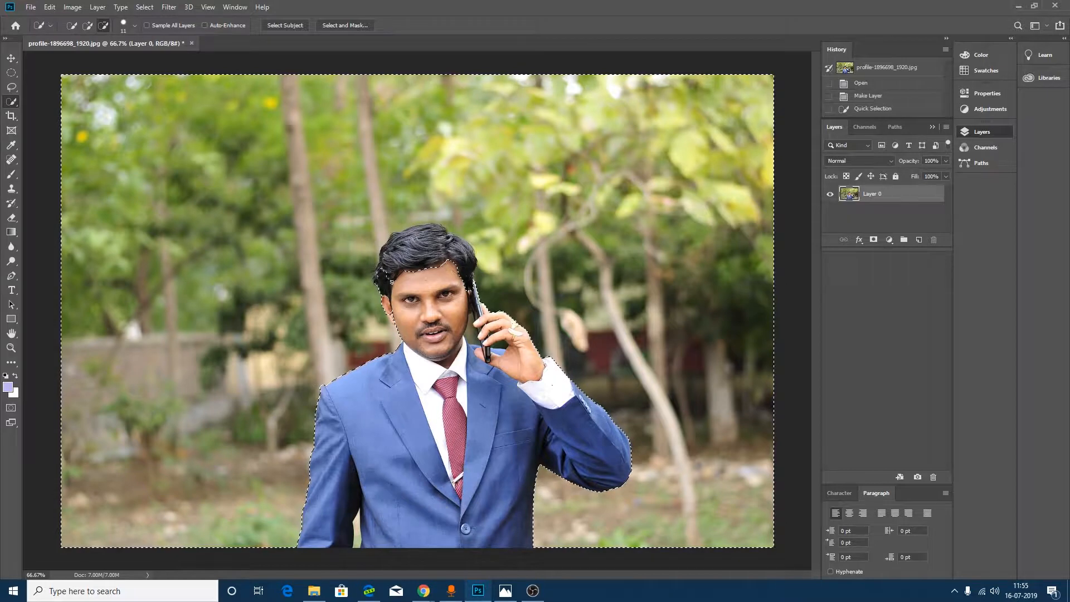
left_click_drag(413, 257, 420, 249)
- Subtract the remaining hair along the crown and phone side of the head from the selection
key("ctrl+plus")
key("ctrl+plus")
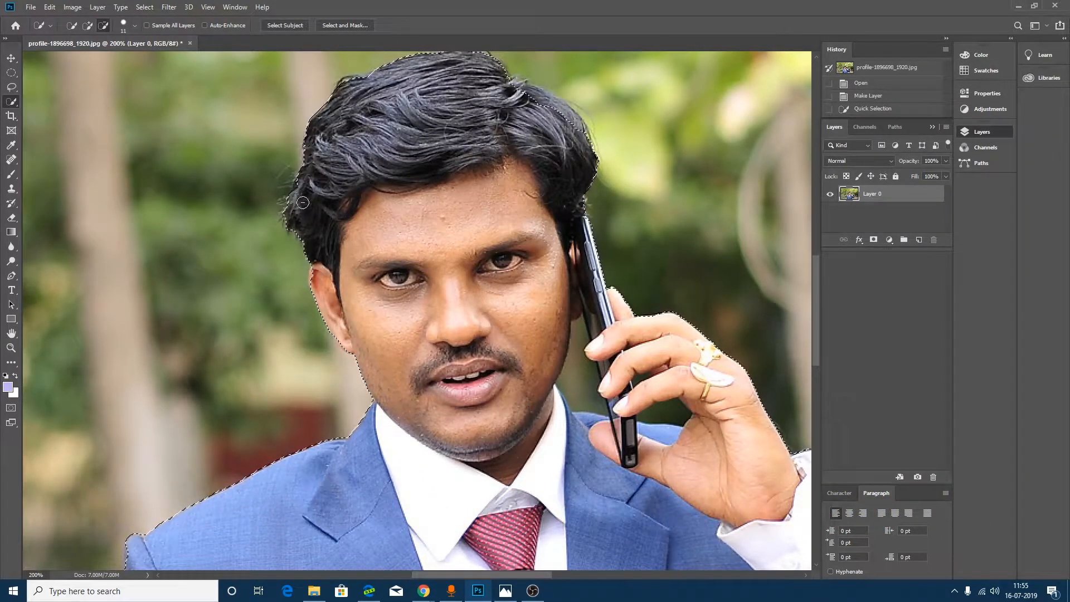
left_click_drag(565, 119, 509, 86)
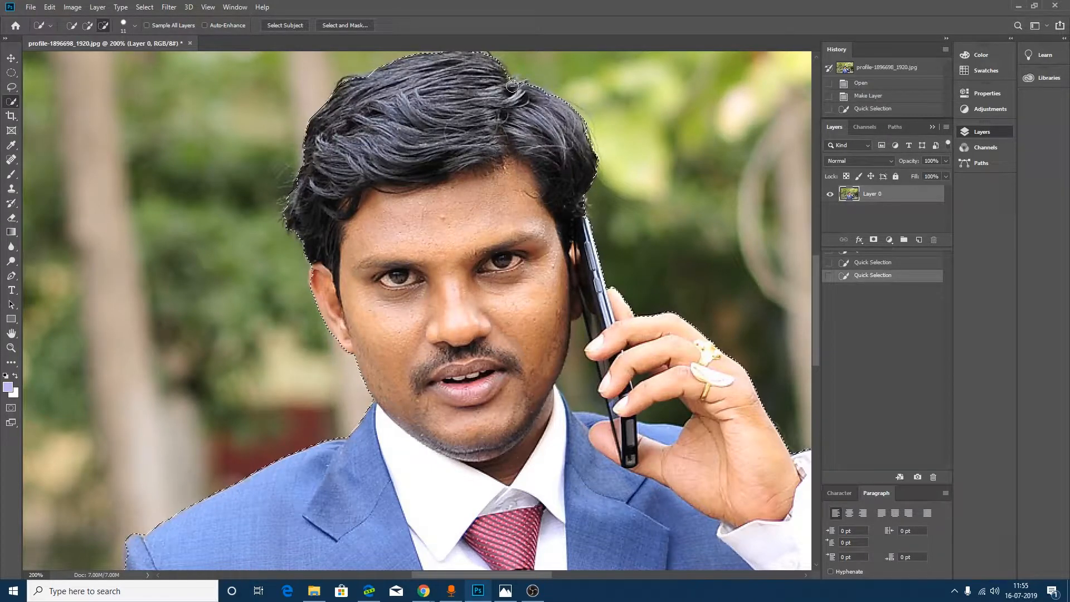
left_click(509, 85)
- Set the selection brush to 7 px with 89% hardness and subtract the hair edge at the upper left of the head
left_click(134, 25)
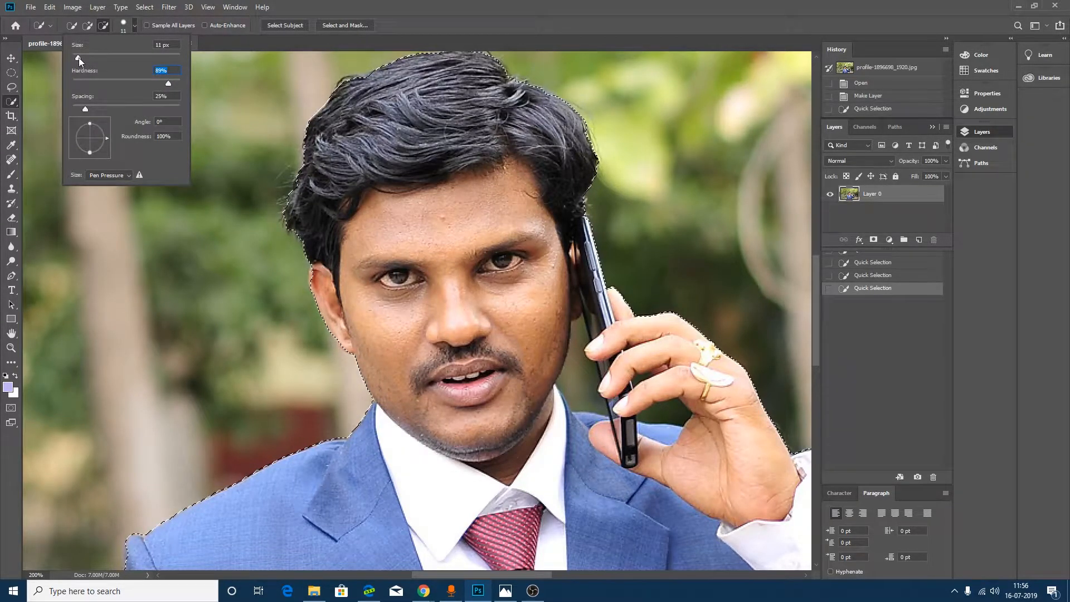
left_click_drag(78, 58, 77, 58)
key("ctrl+plus")
scroll(484, 76, "up", 5)
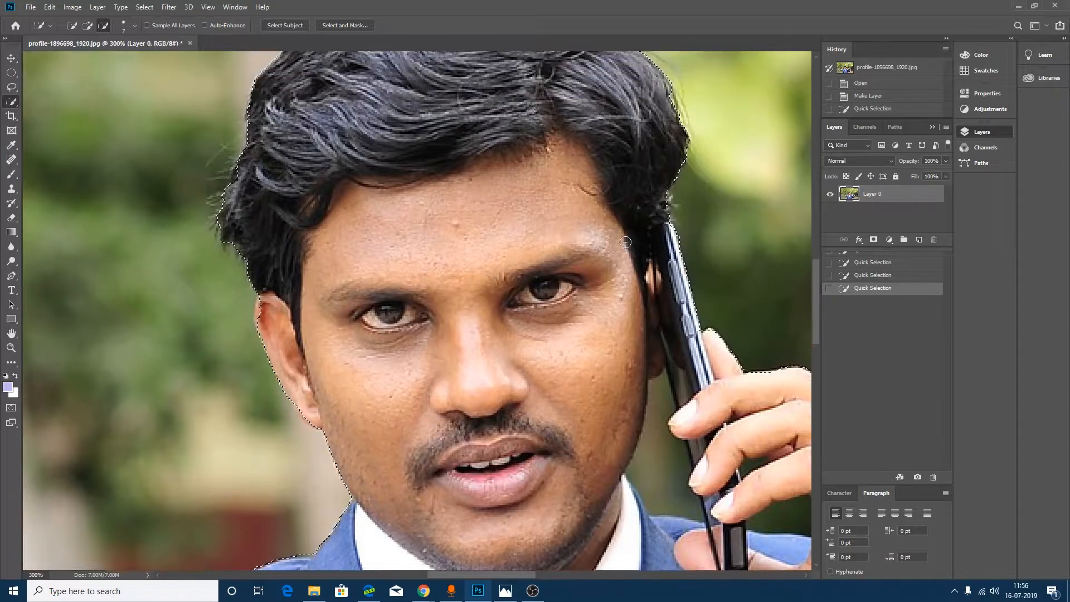
scroll(506, 183, "up", 1)
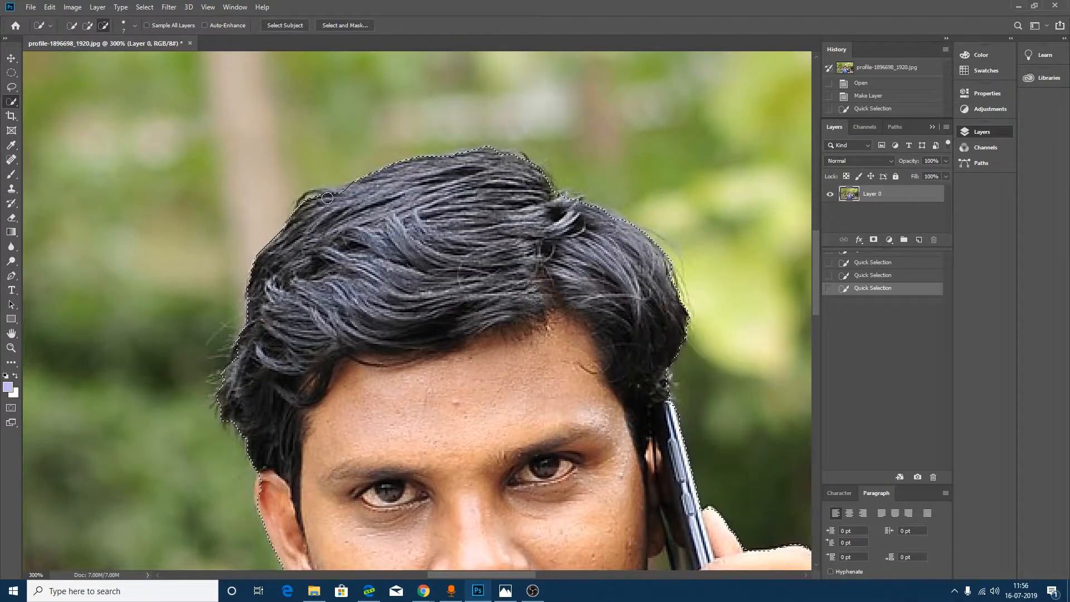
left_click_drag(318, 203, 327, 211)
- Inspect the selection outline along the face, jacket and raised arm for areas still wrongly selected or missed
scroll(306, 210, "down", 4)
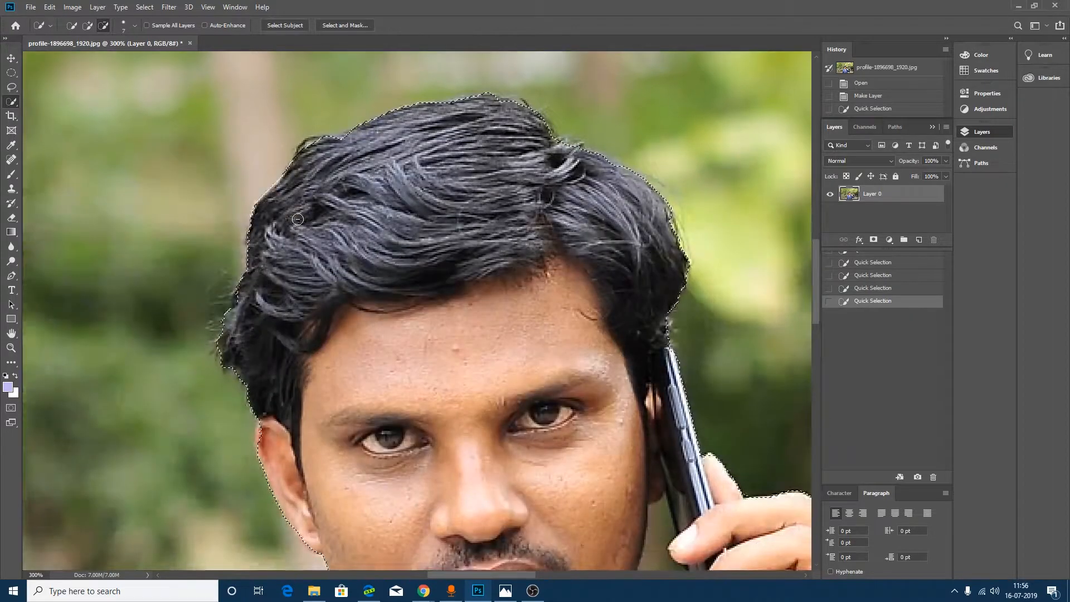
scroll(290, 211, "down", 4)
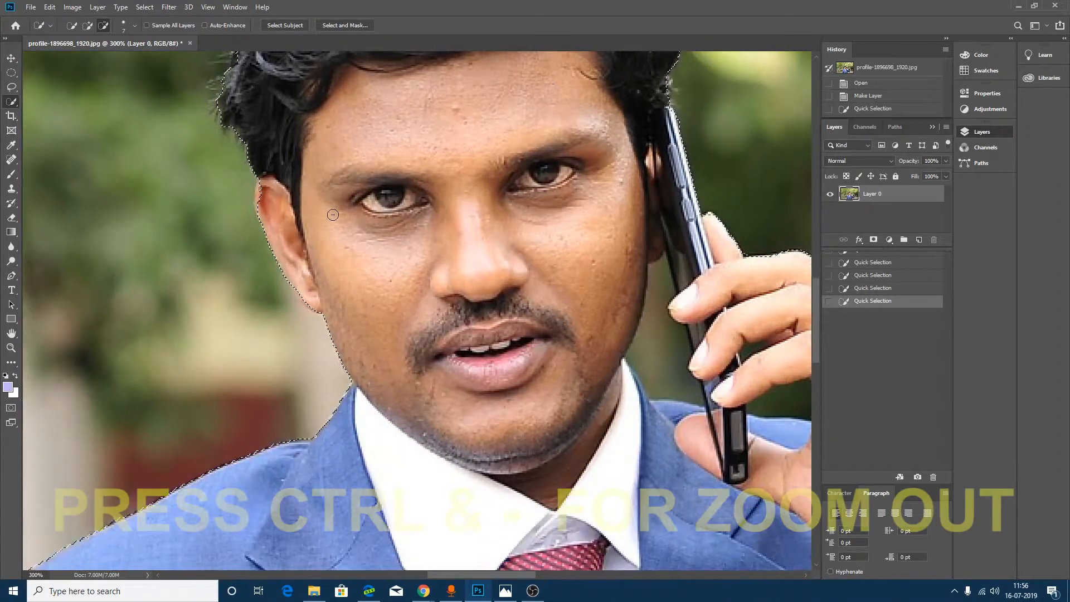
key("ctrl+minus")
key("ctrl+minus")
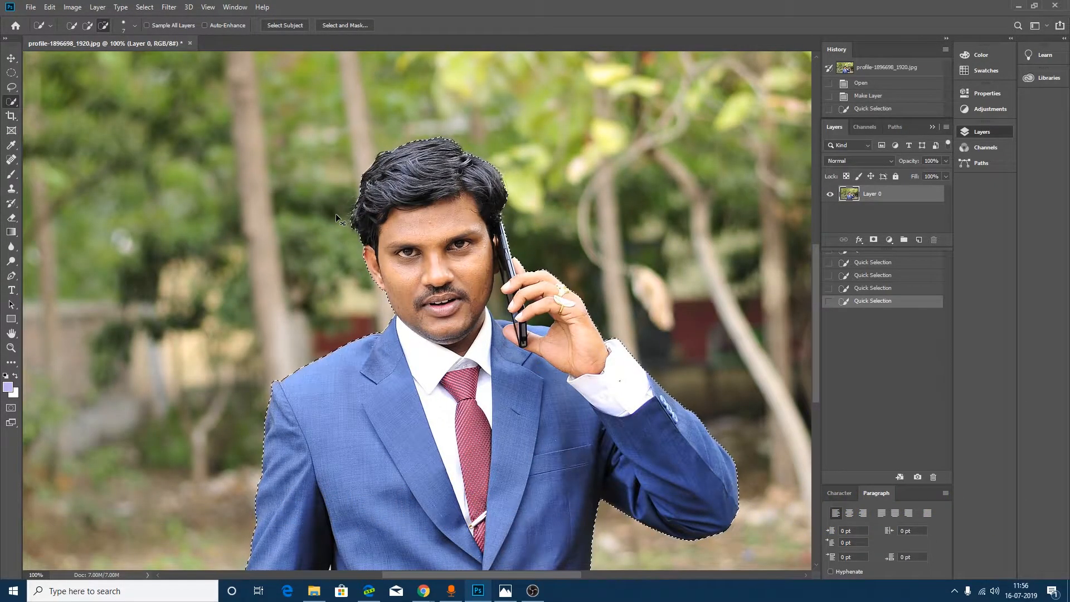
scroll(376, 203, "down", 1)
scroll(601, 266, "down", 5)
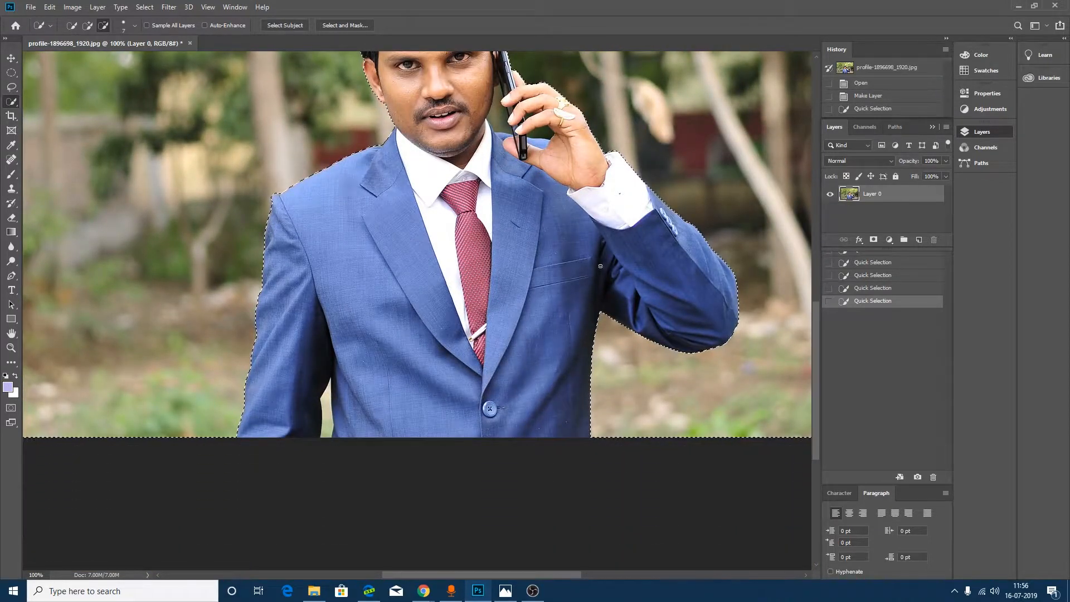
scroll(412, 351, "up", 2)
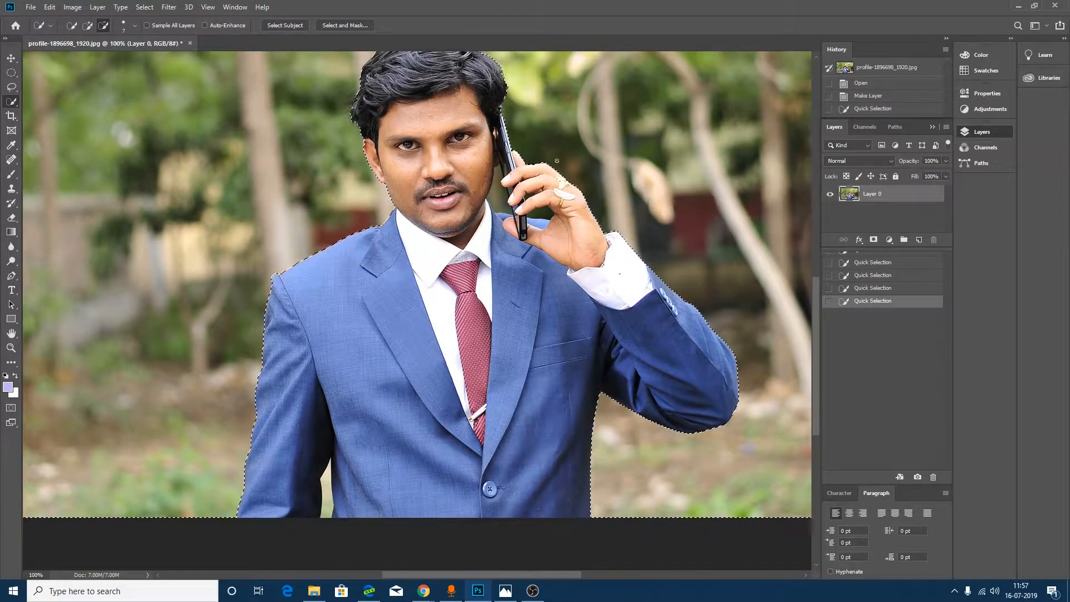
scroll(594, 265, "up", 2)
- Add the background gap between the face and the phone and the gap beneath the fingers to the selection
key("ctrl+plus")
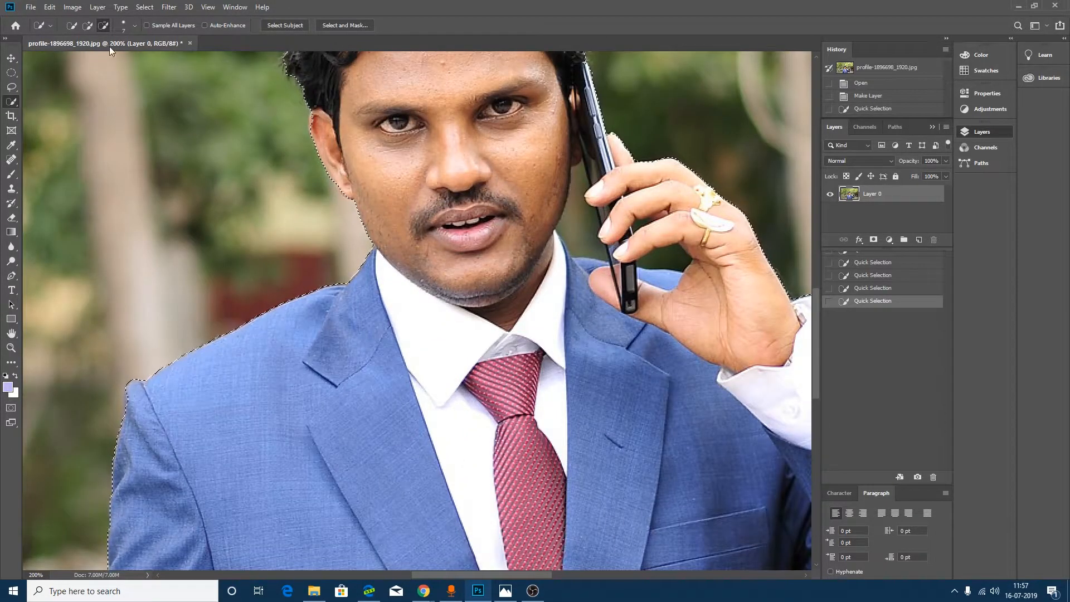
left_click(88, 28)
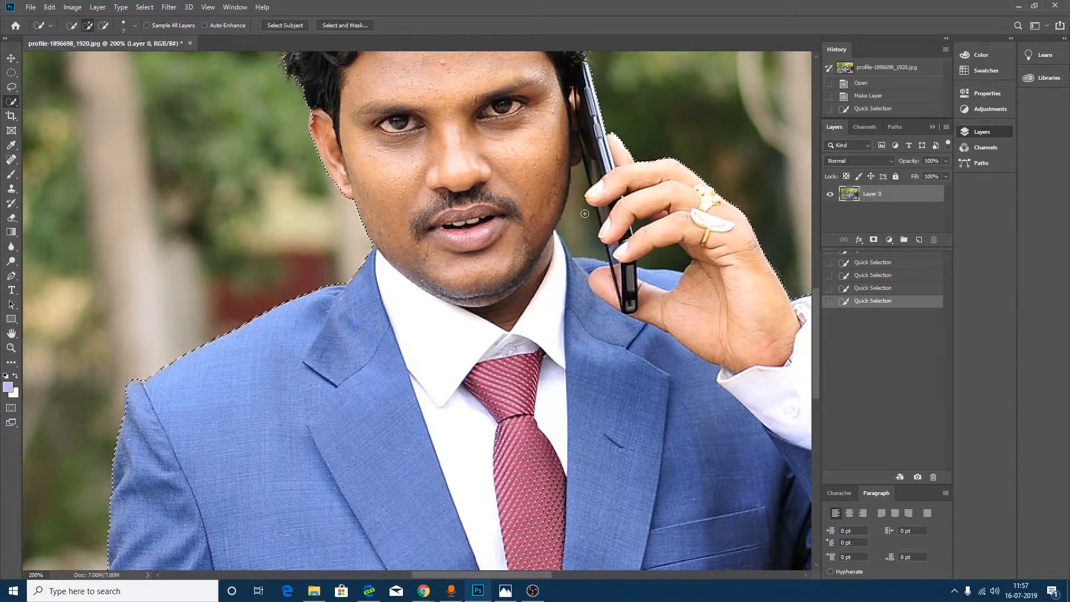
left_click(582, 227)
left_click(605, 220)
left_click(667, 258, "alt")
- Shrink the selection brush to 4 px and add the background gap between the fingers holding the phone
scroll(629, 187, "up", 1)
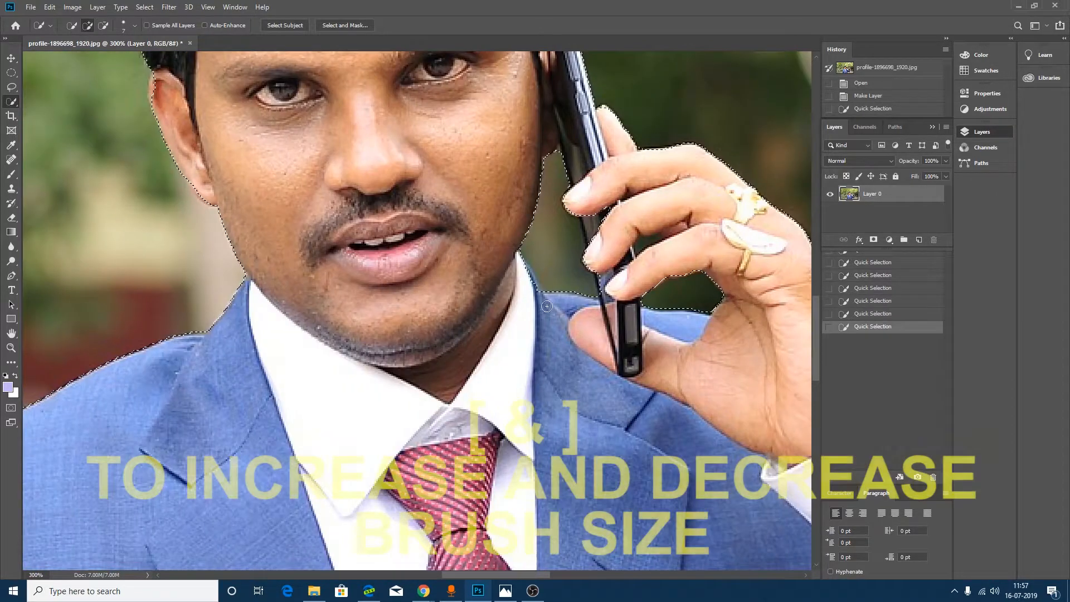
scroll(750, 251, "up", 2)
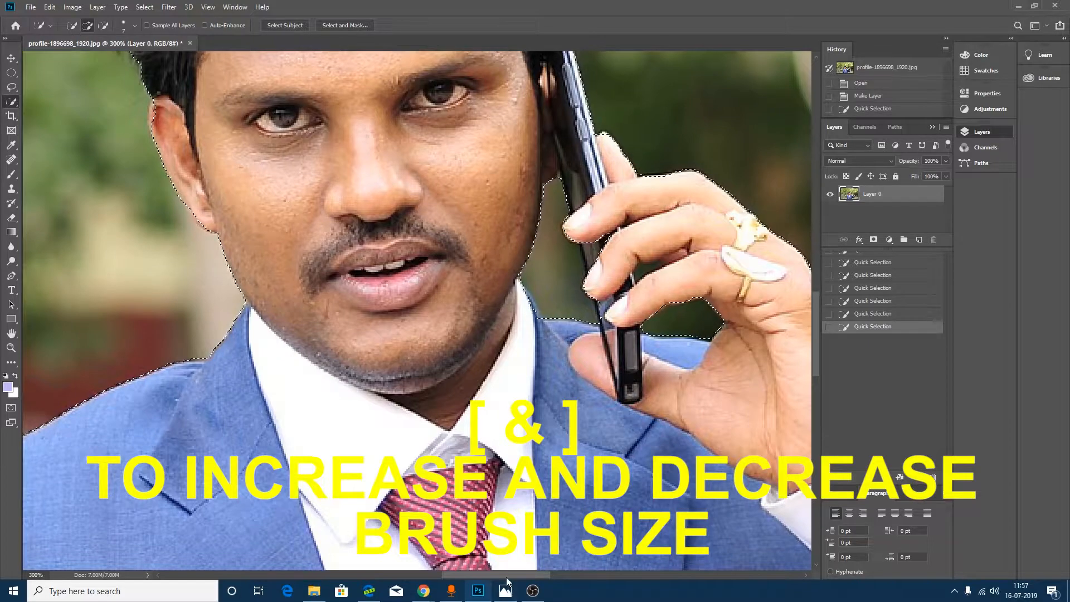
left_click_drag(507, 575, 516, 574)
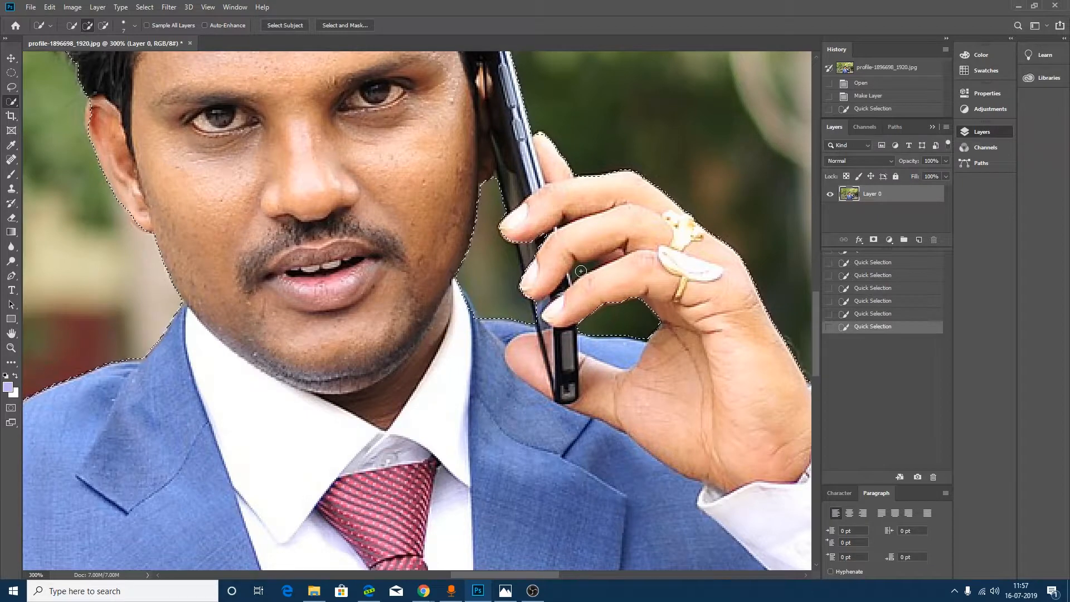
key("bracketleft")
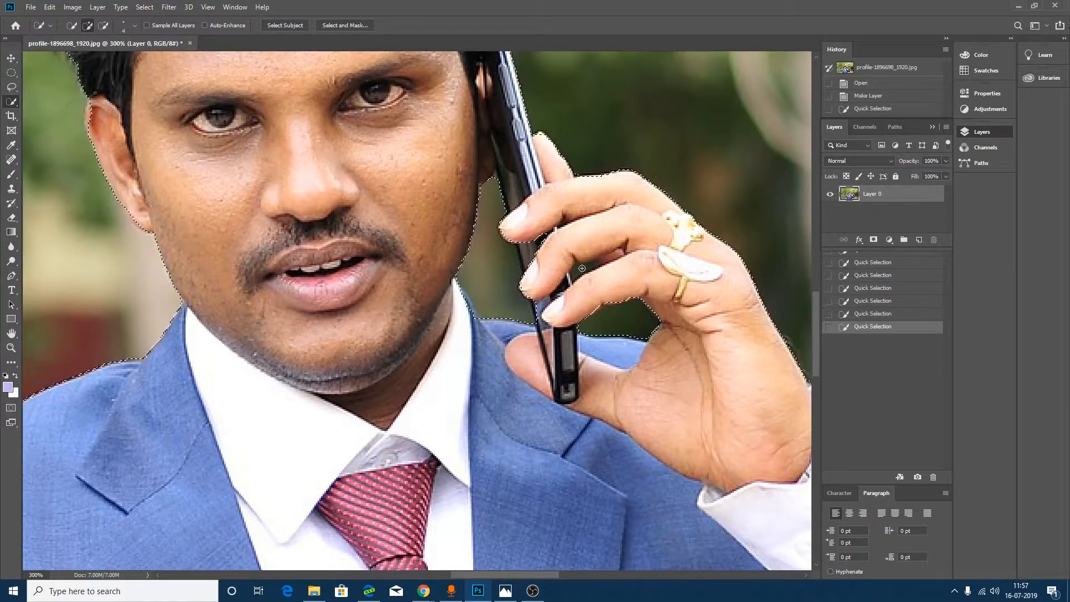
left_click(582, 268, "alt")
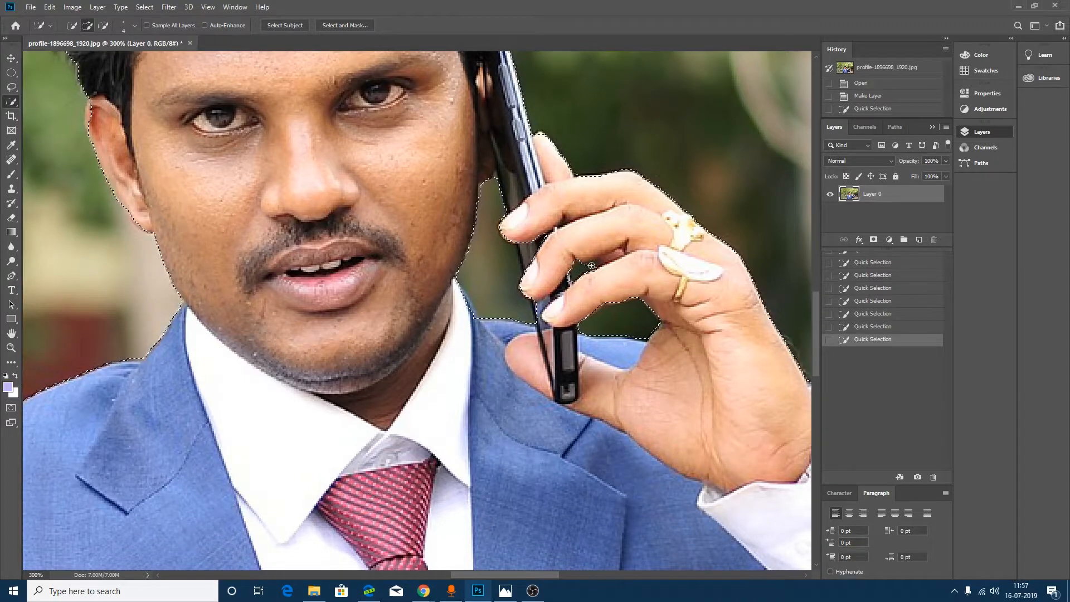
left_click(529, 335)
- Add the small leftover slivers of background between the fingers to the selection with a 2 px brush
key("bracketleft")
key("bracketleft")
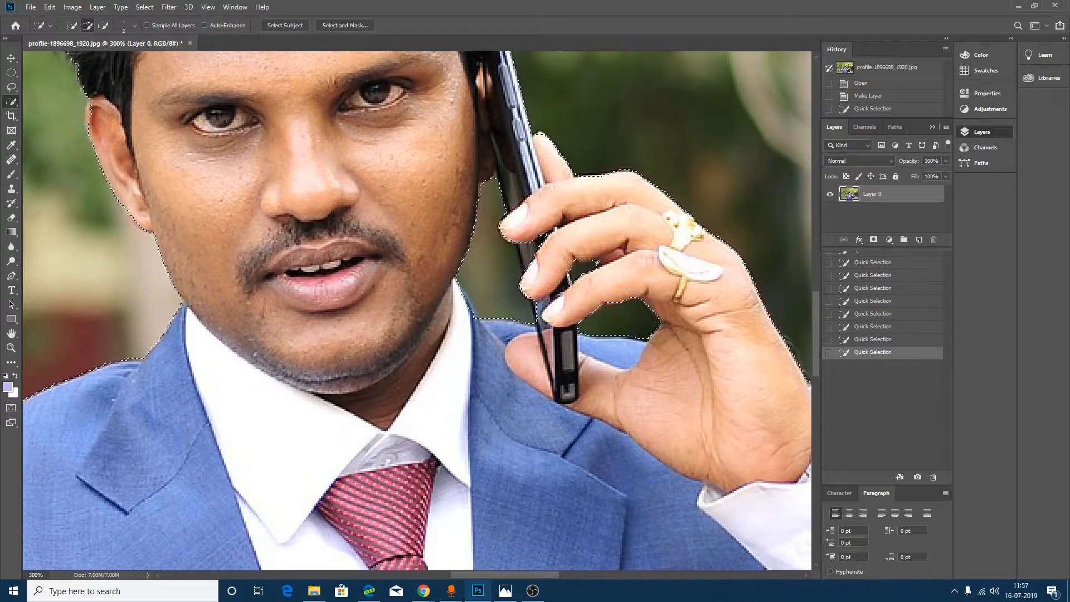
key("ctrl+plus")
key("ctrl+plus")
left_click_drag(473, 574, 496, 576)
left_click(495, 234)
left_click(495, 233)
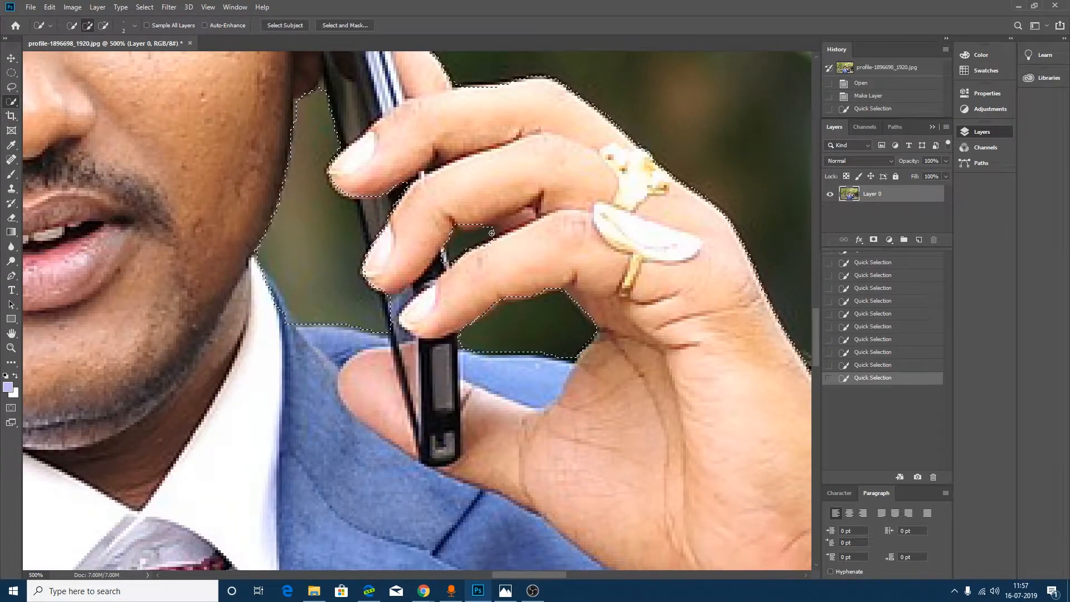
left_click(493, 234)
left_click(437, 164)
left_click(440, 165)
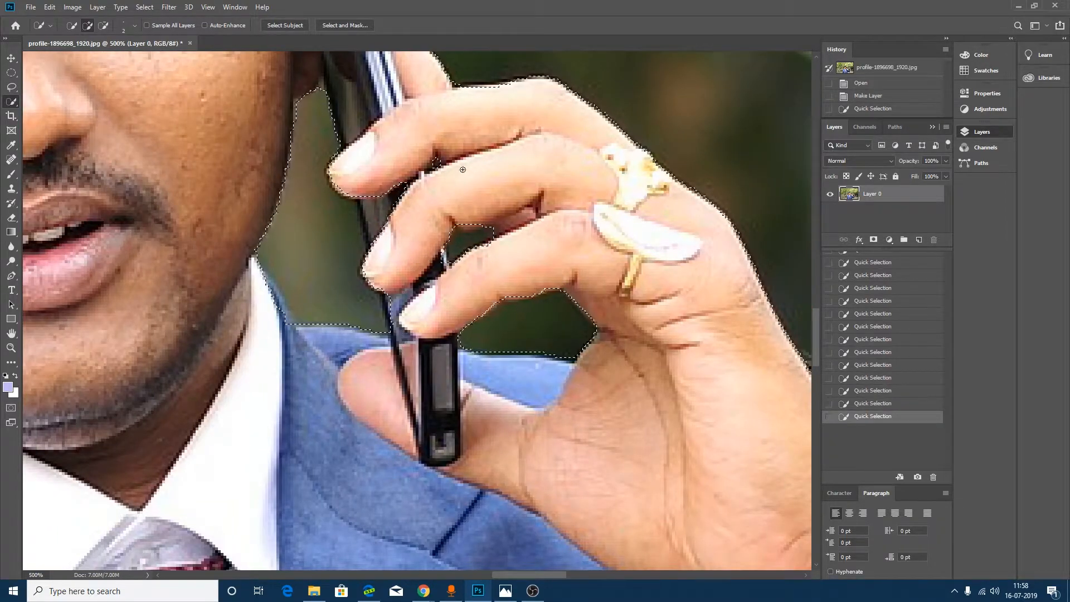
- Subtract the phone's edge and the adjoining finger edge from the selection with the 2 px brush
left_click(104, 26)
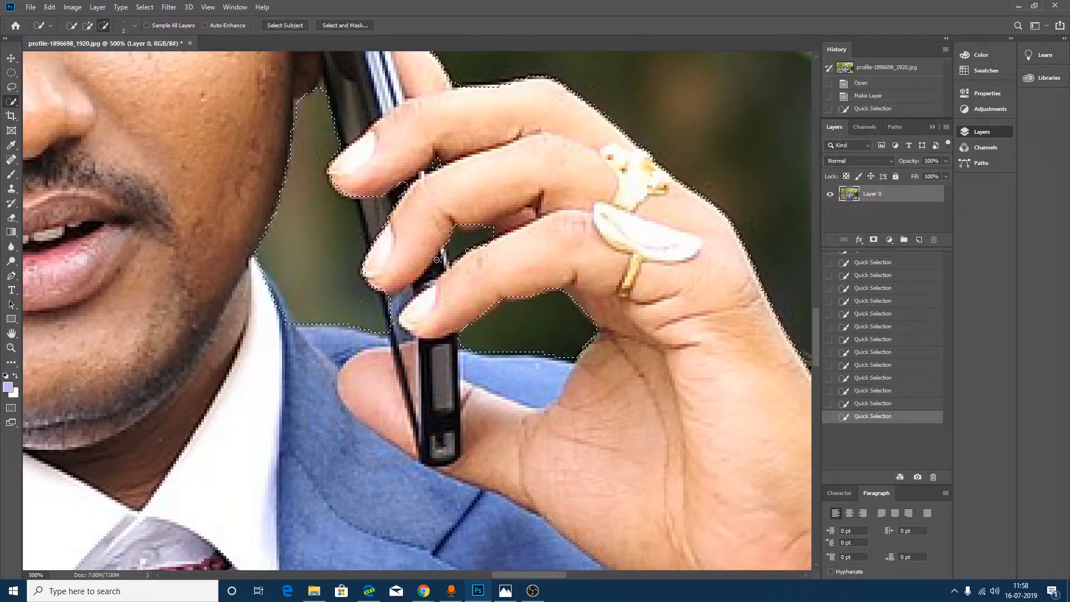
left_click(445, 256)
left_click(444, 258)
left_click(441, 262)
left_click(440, 266)
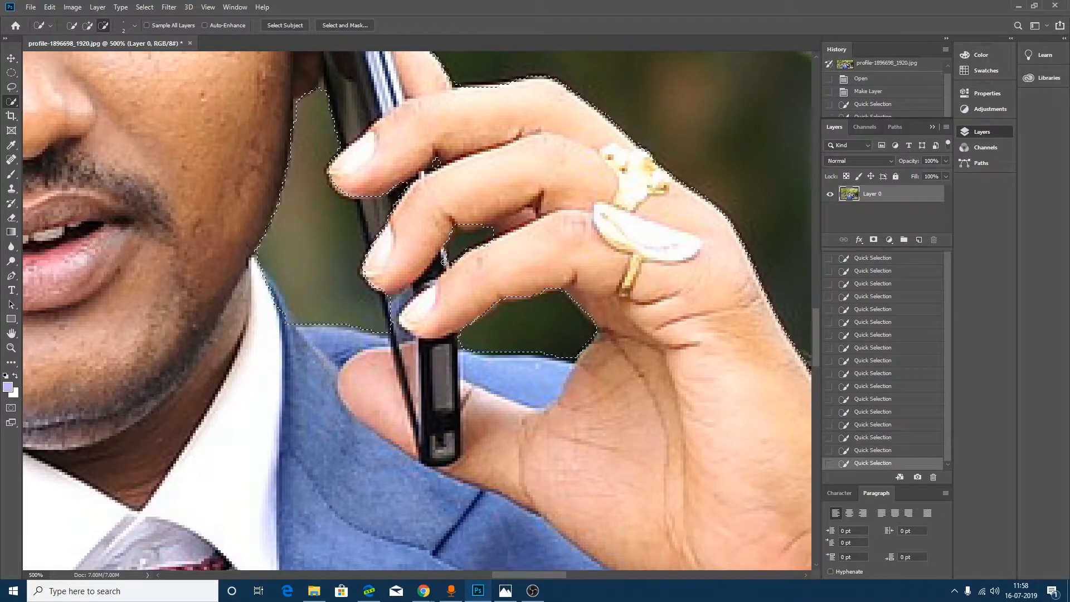
left_click(439, 267)
left_click(559, 287)
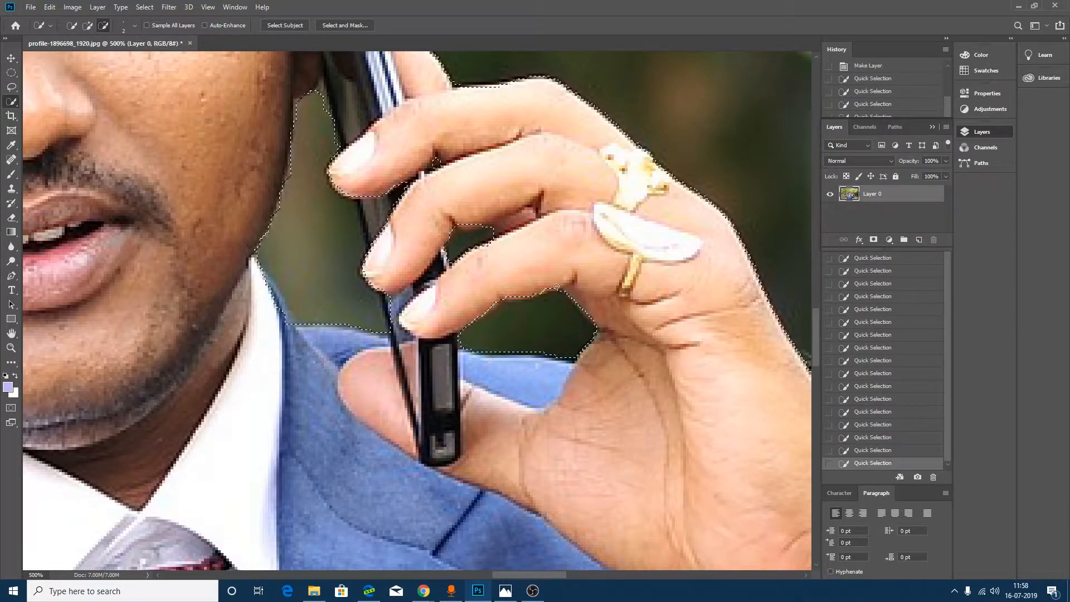
key("ctrl+minus")
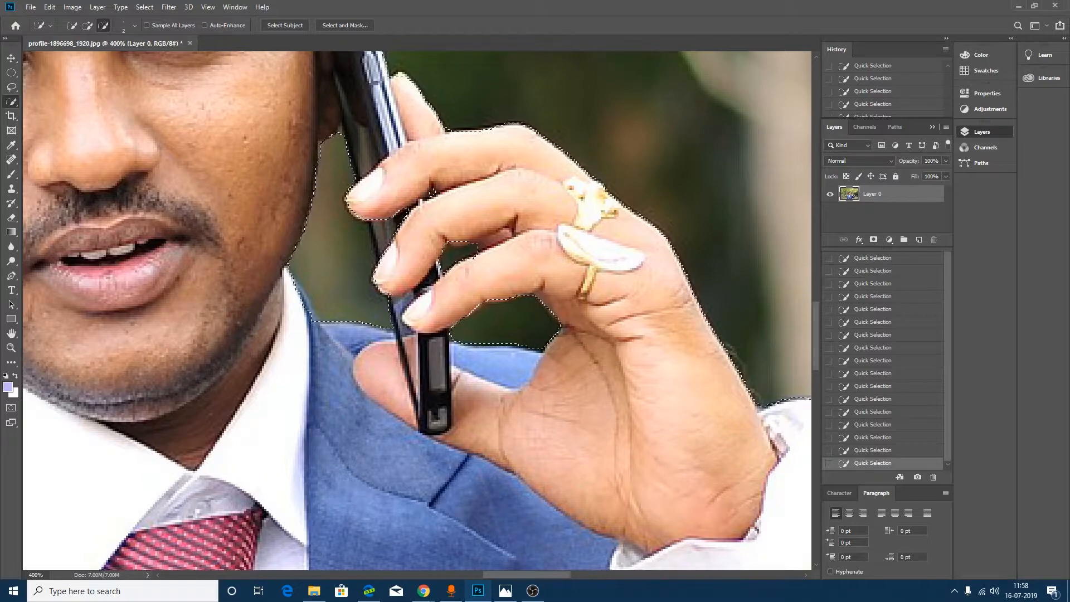
key("ctrl+0")
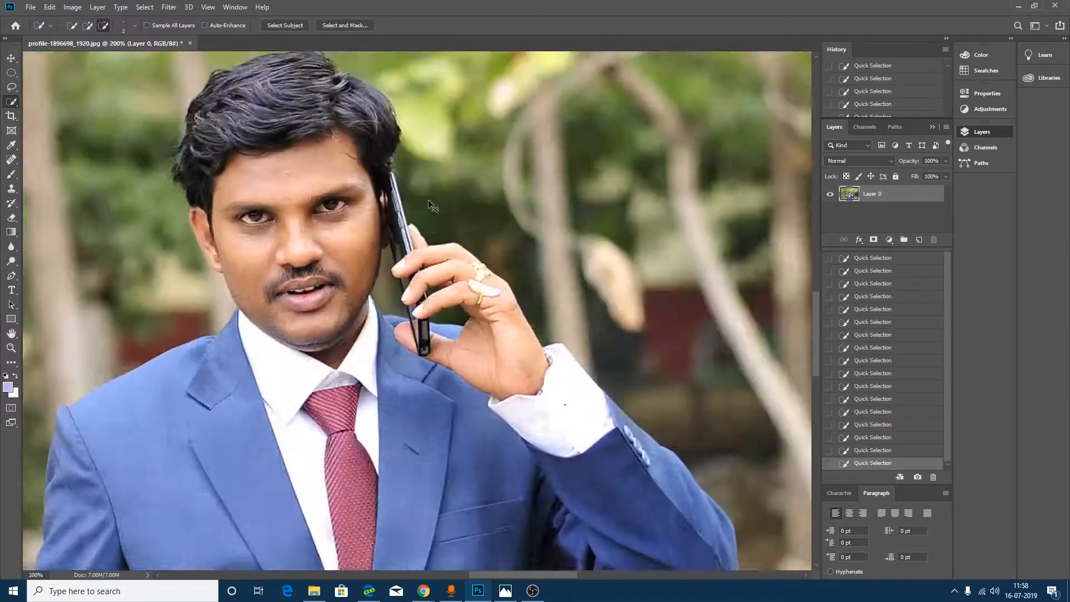
- Add the background gap between the sleeve and the jacket's side at the photo's lower edge to the selection with a larger brush
key("ctrl+plus")
key("ctrl+plus")
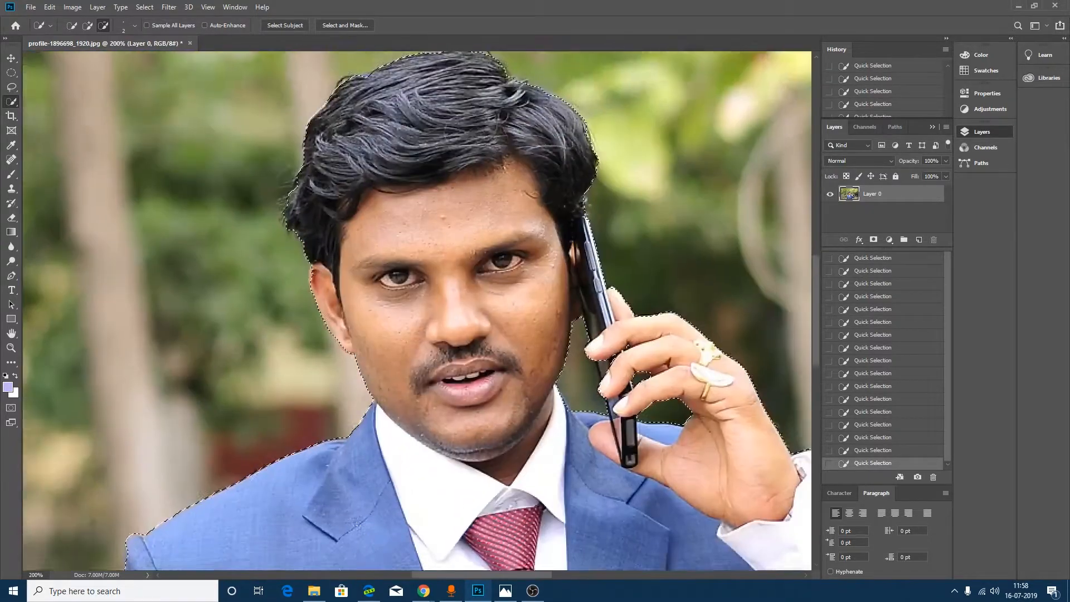
scroll(359, 530, "down", 8)
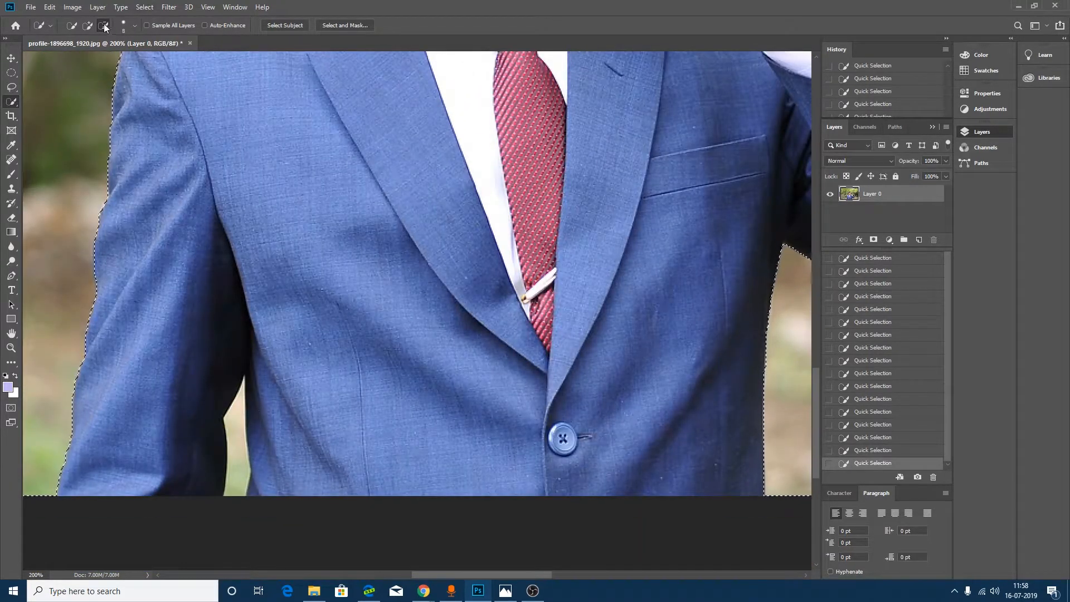
key("]")
left_click_drag(236, 421, 241, 433)
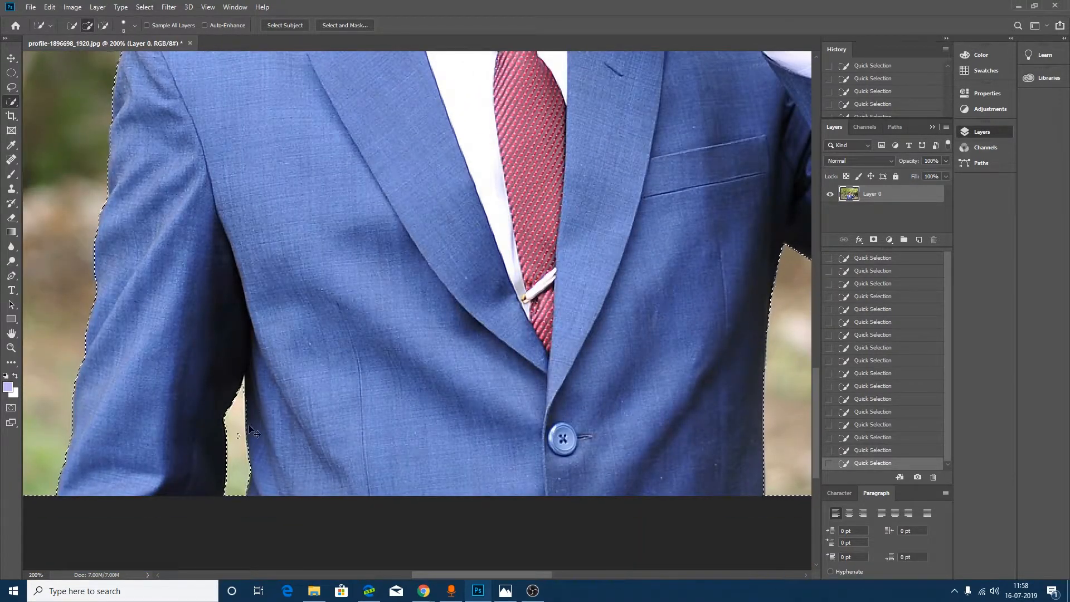
- Check the selection edge around the face, phone and fingers, and delete the selected garden background from the layer
key("ctrl+minus")
key("ctrl+minus")
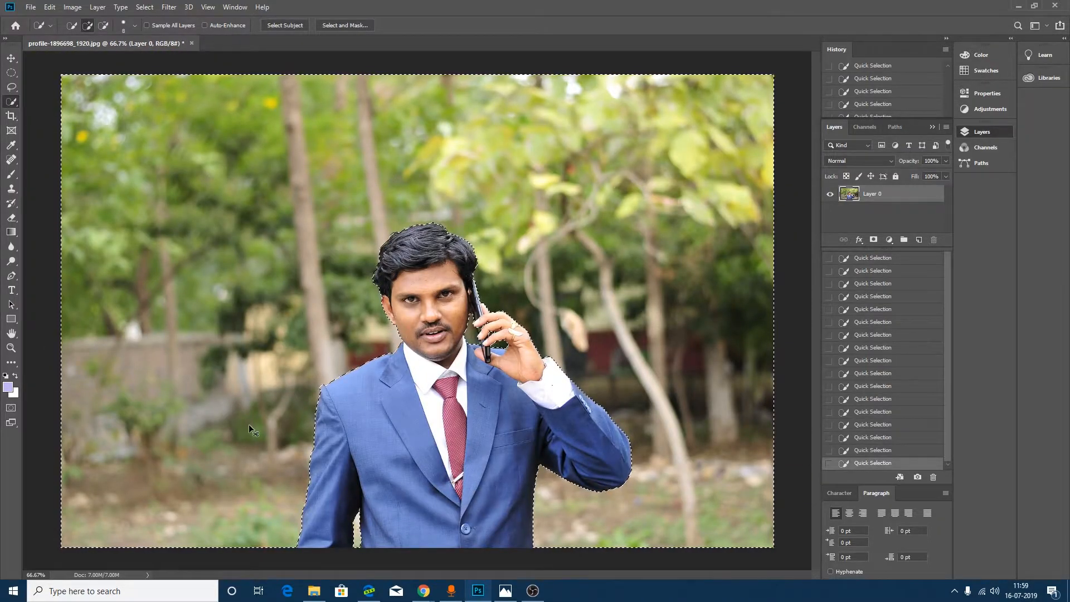
key("ctrl+plus")
key("ctrl+plus")
key("ctrl+plus")
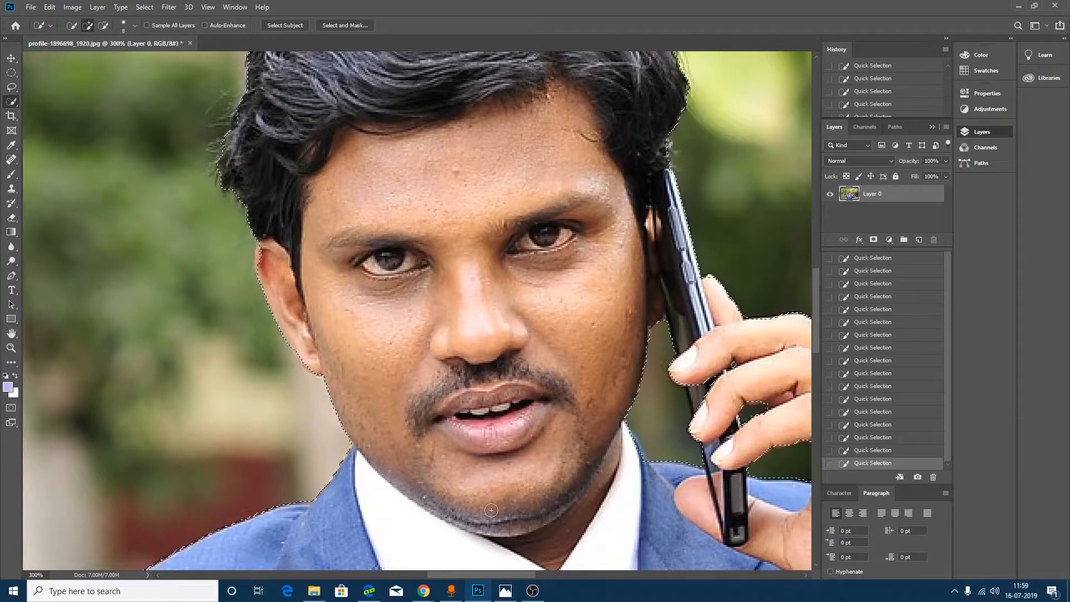
left_click_drag(456, 573, 479, 574)
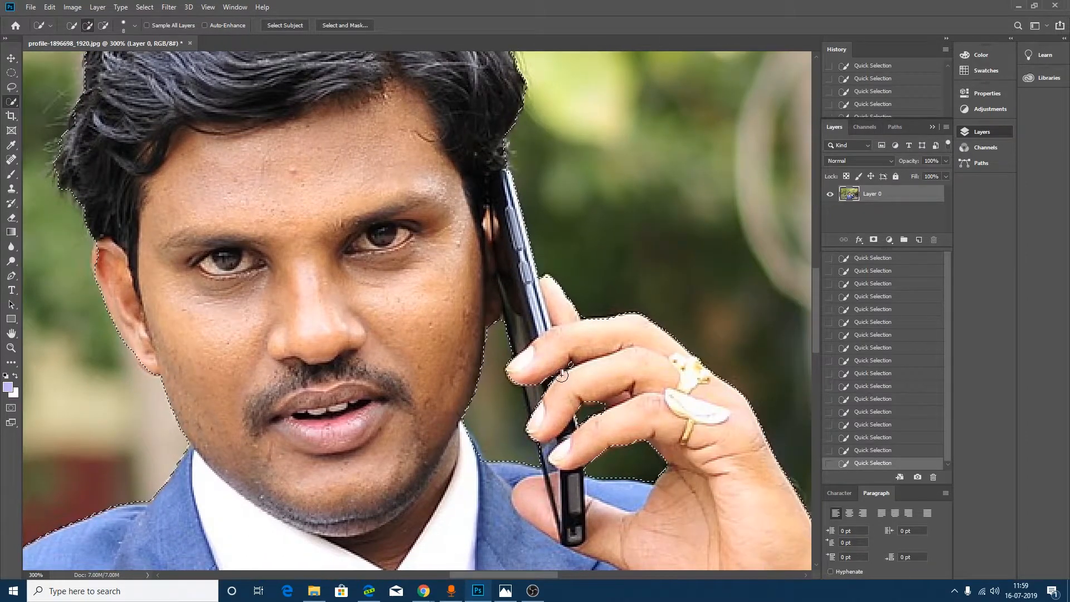
key("alt")
key("ctrl+minus")
key("ctrl+minus")
key("ctrl+minus")
key("Delete")
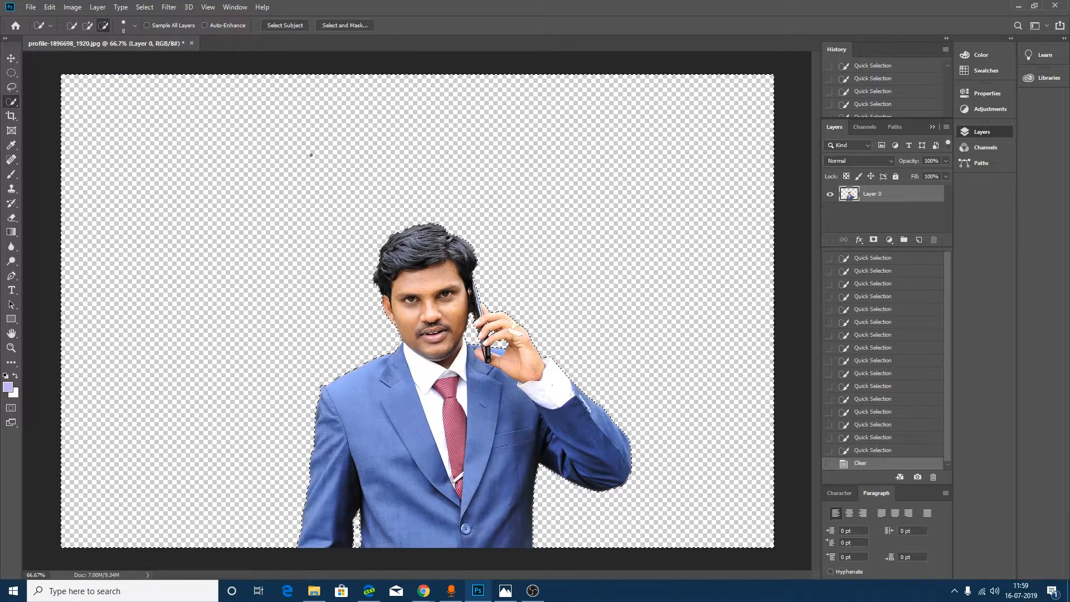
- Invert the selection to the man, cut him out of Layer 0 and paste him onto a new layer
right_click(270, 154)
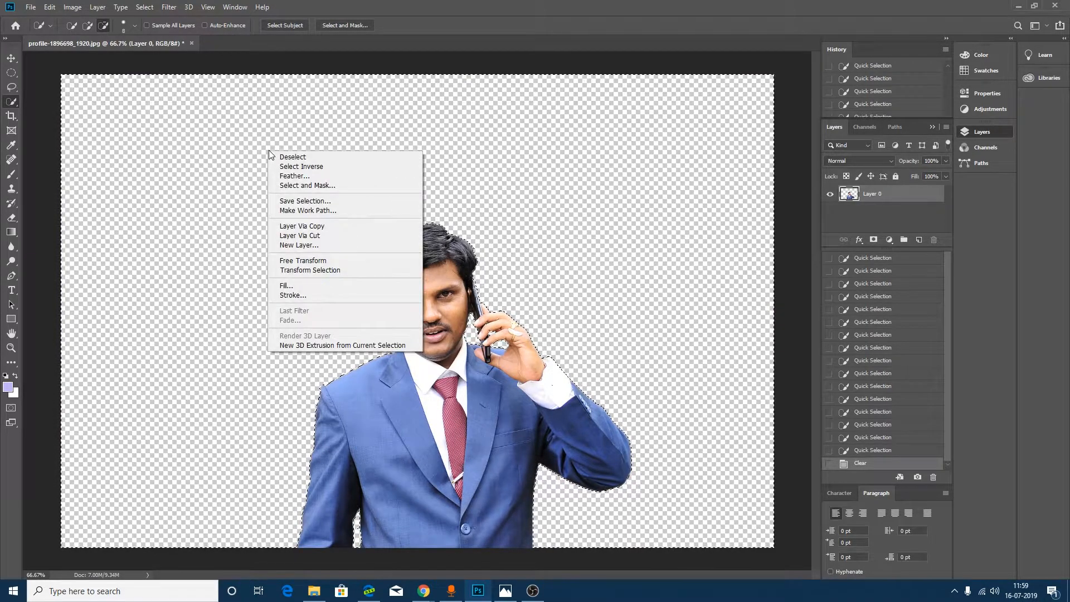
left_click(304, 166)
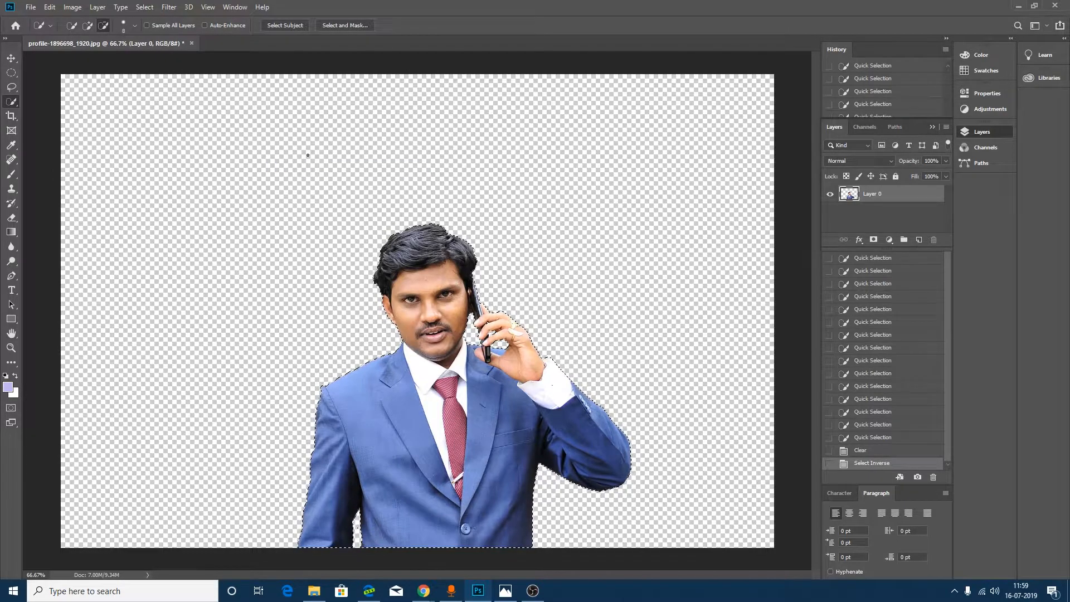
key("ctrl+x")
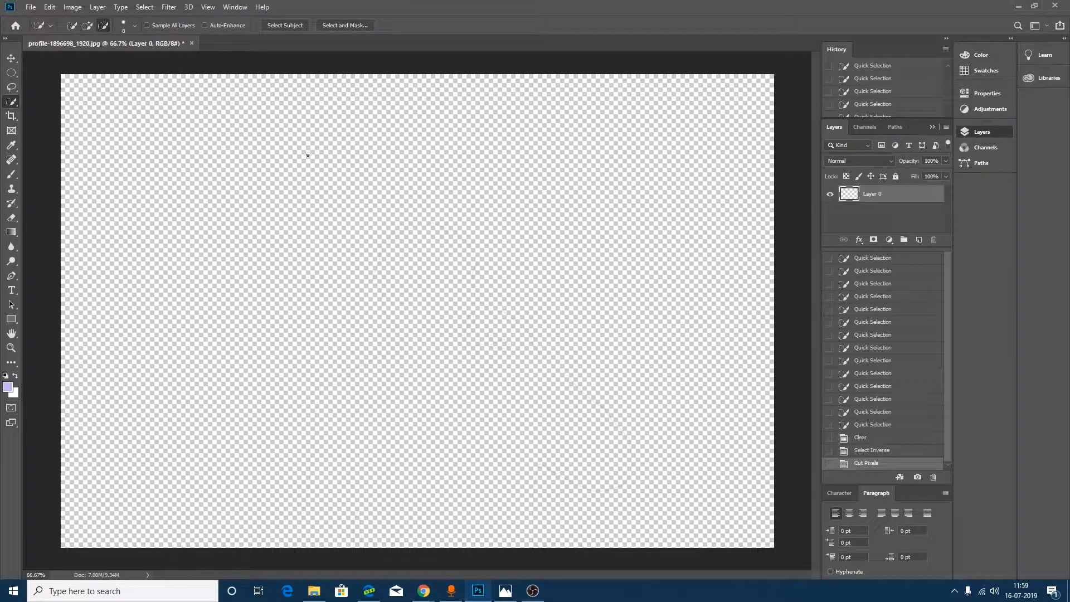
key("ctrl+v")
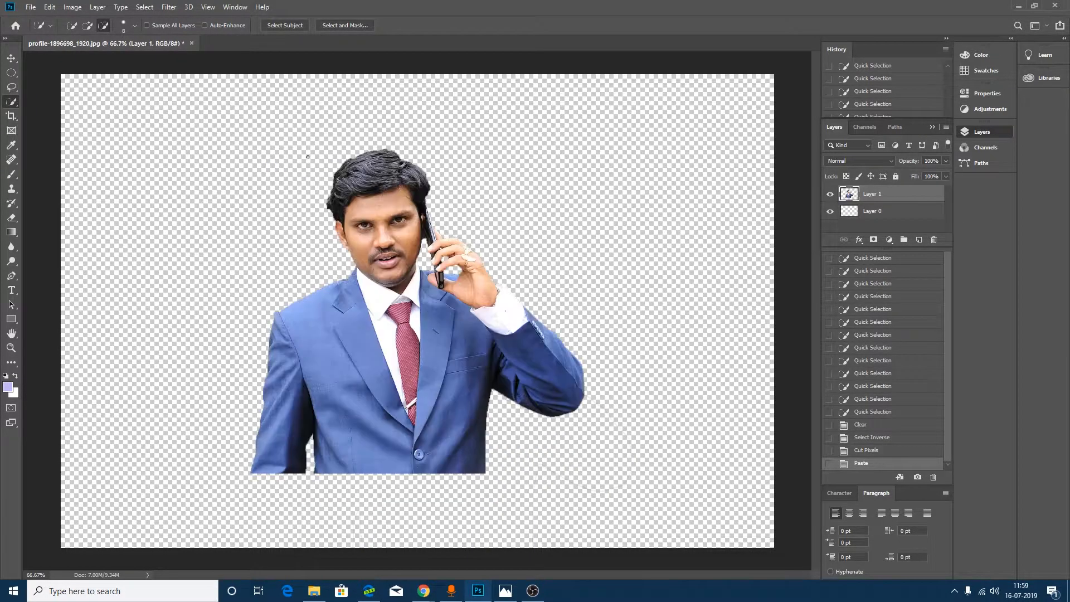
- Move the pasted man slightly up and to the right on the canvas, and deselect his layer
left_click(12, 60)
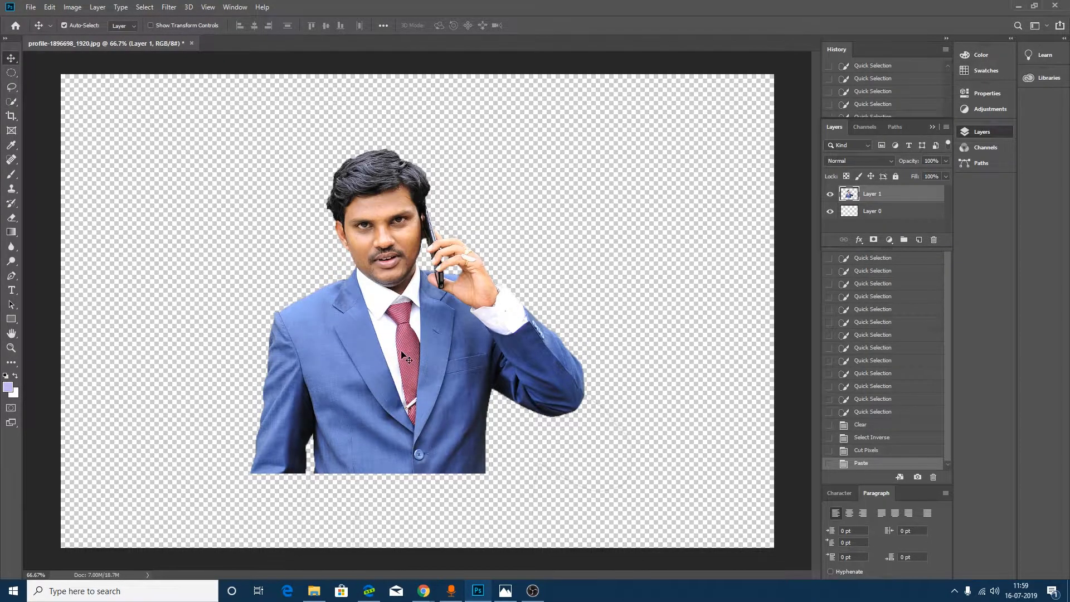
left_click_drag(402, 355, 429, 336)
left_click(189, 244)
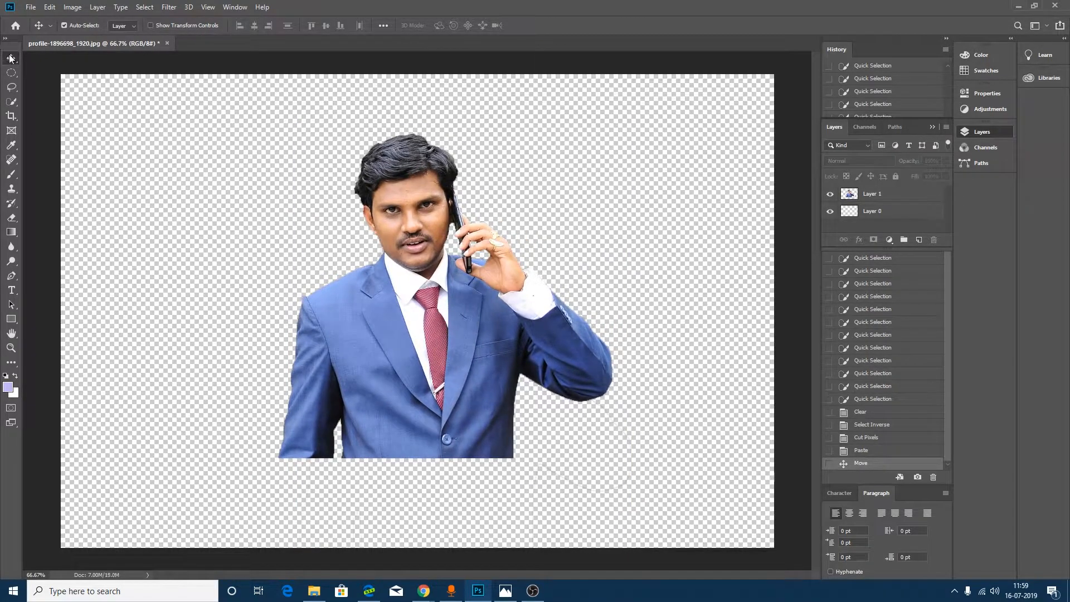
- Crop the canvas on all four sides to a tight frame around the man, with its lower edge at the jacket's cut-off
left_click(12, 115)
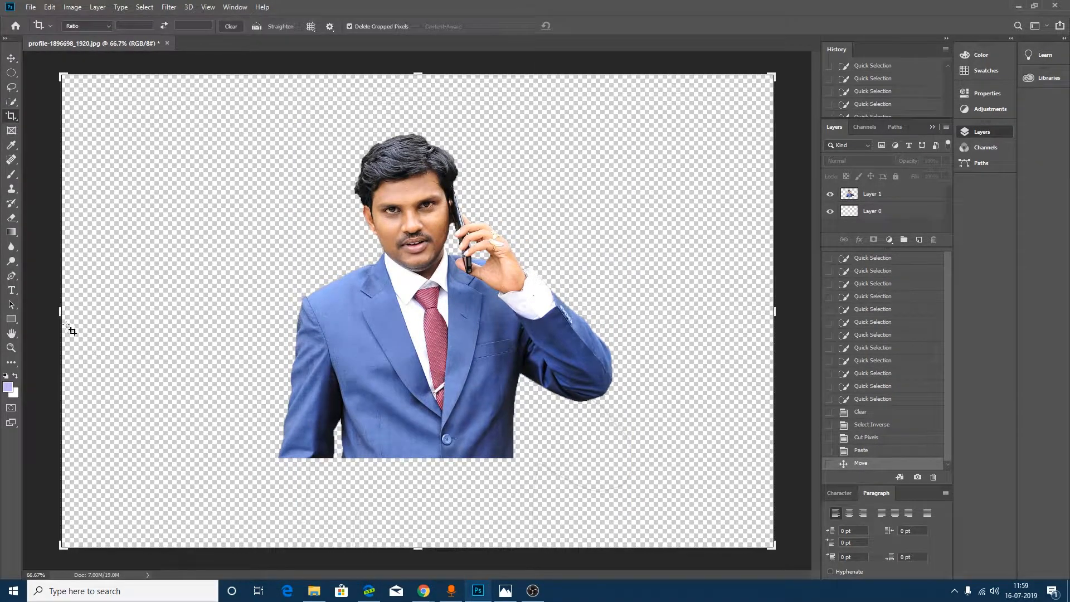
left_click_drag(59, 307, 165, 308)
left_click_drag(420, 548, 419, 501)
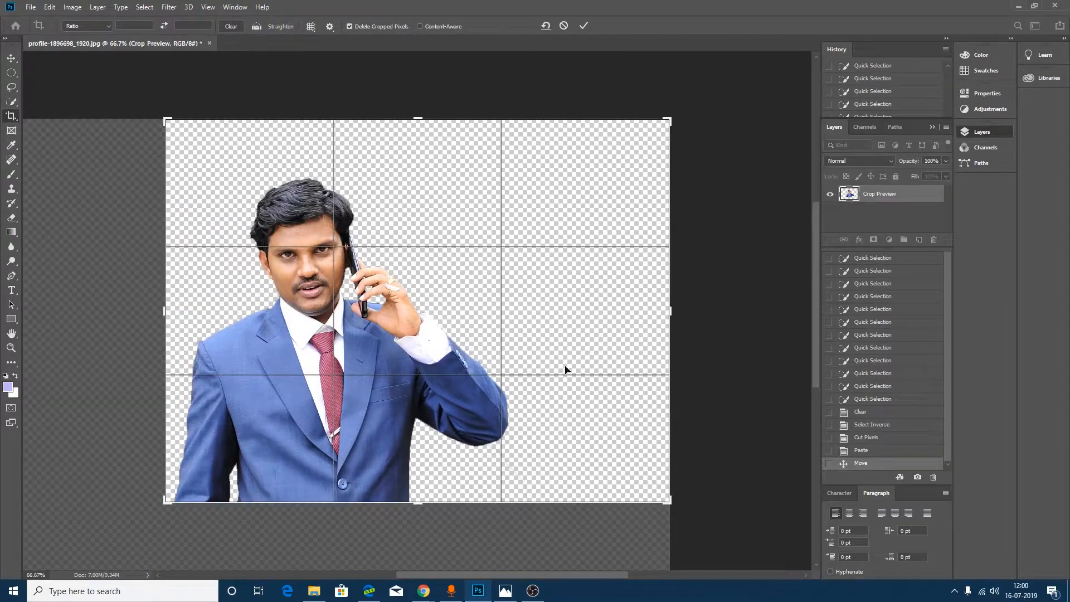
left_click_drag(667, 309, 592, 329)
left_click_drag(420, 117, 420, 144)
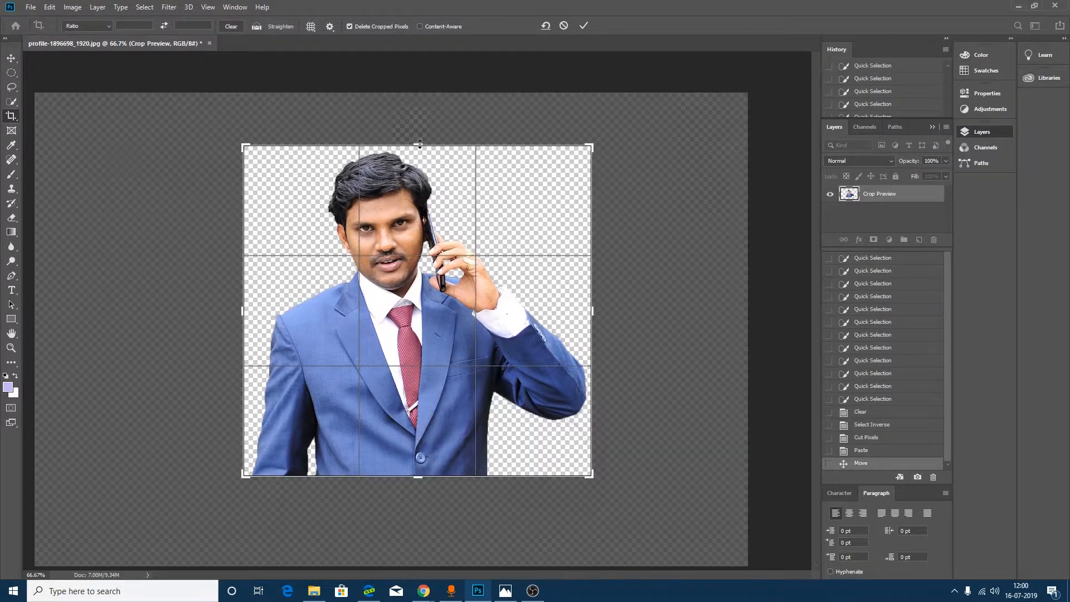
left_click(583, 26)
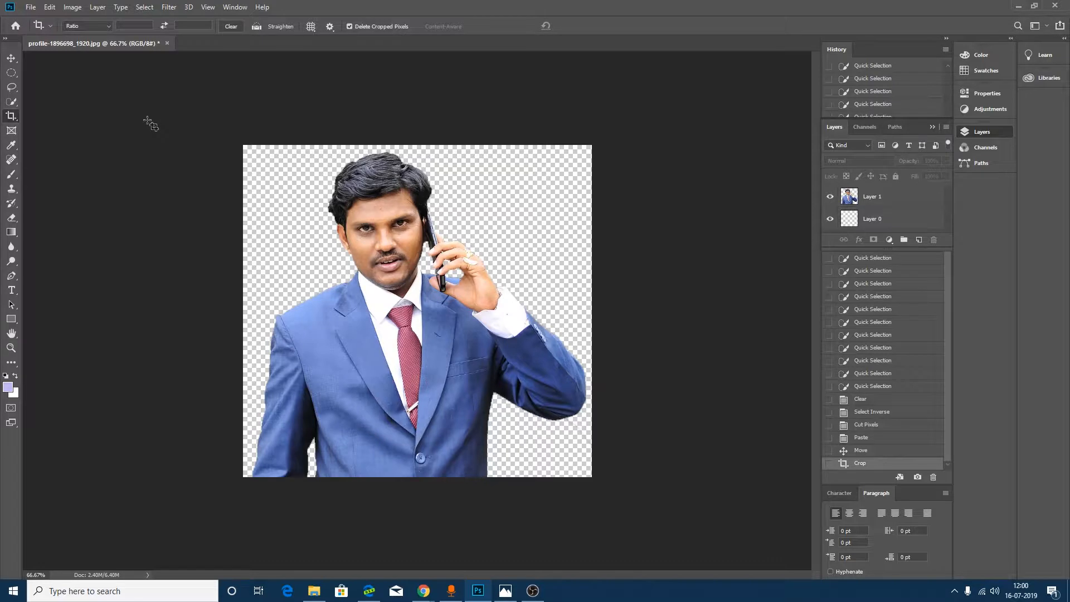
- Start a quick PNG export of the cropped cut-out and list the file types offered for saving profile-1896698_1920 in Downloads
left_click(31, 7)
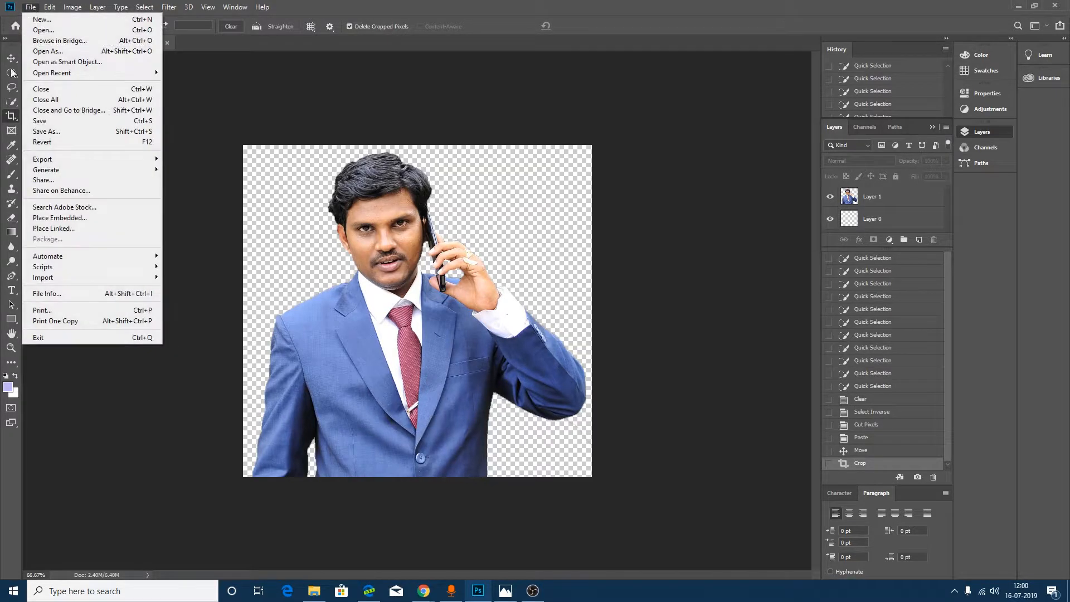
mouse_move(140, 160)
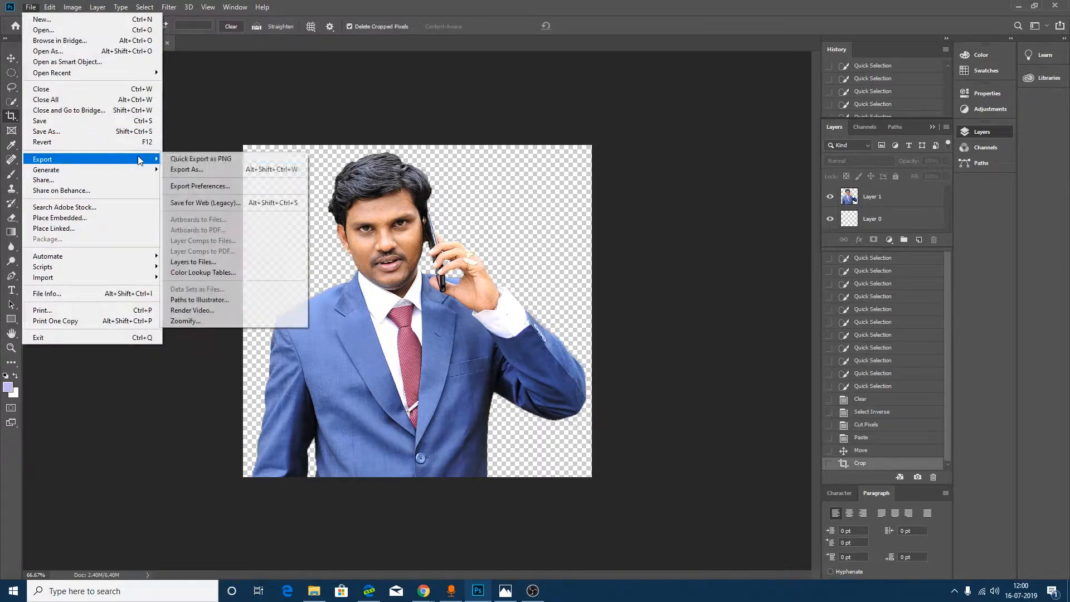
left_click(219, 160)
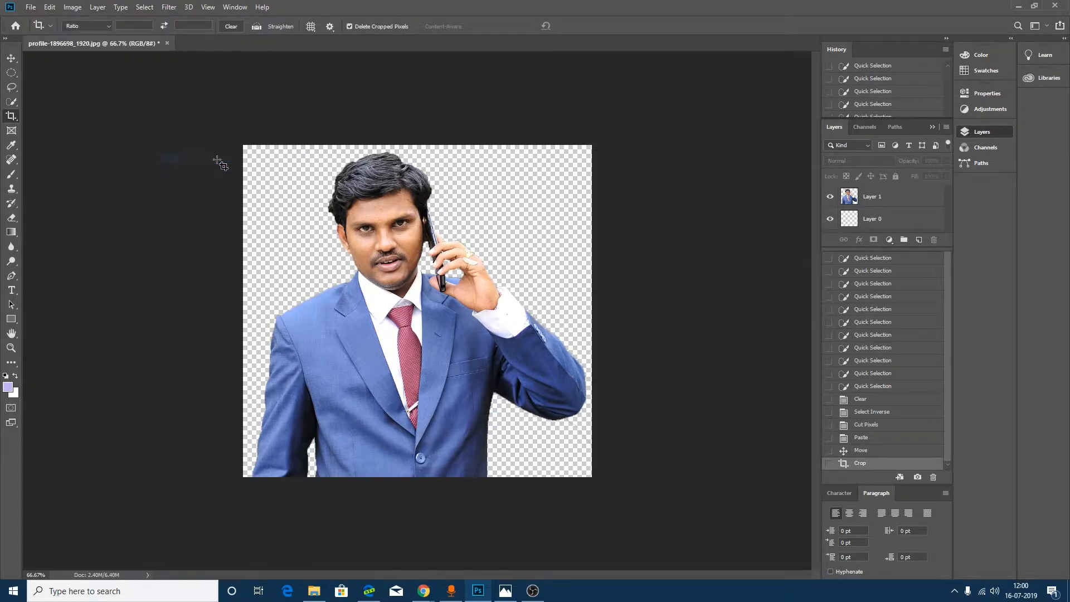
left_click(441, 462)
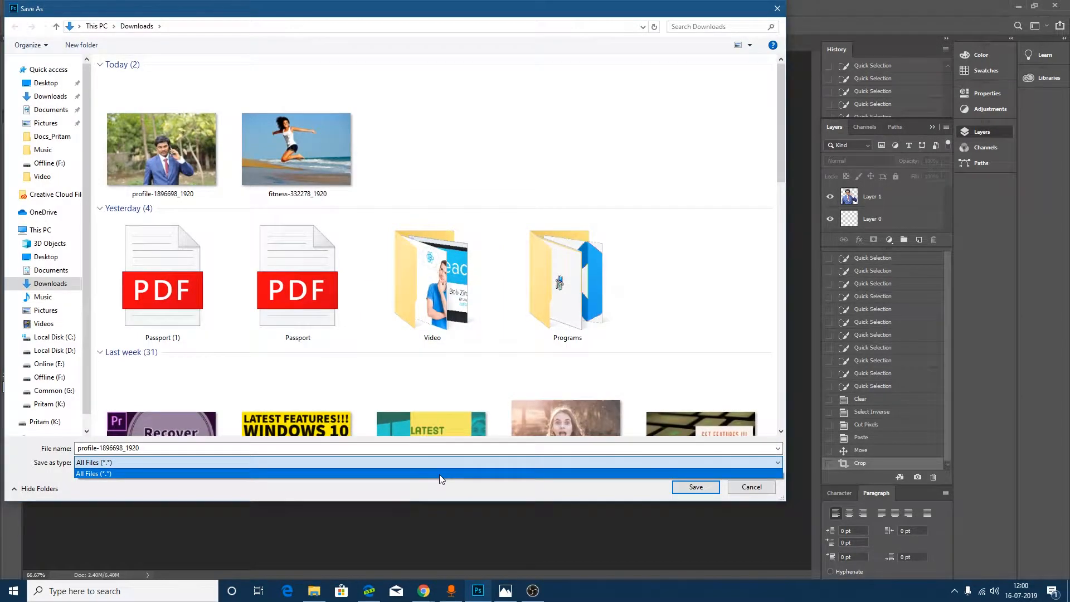